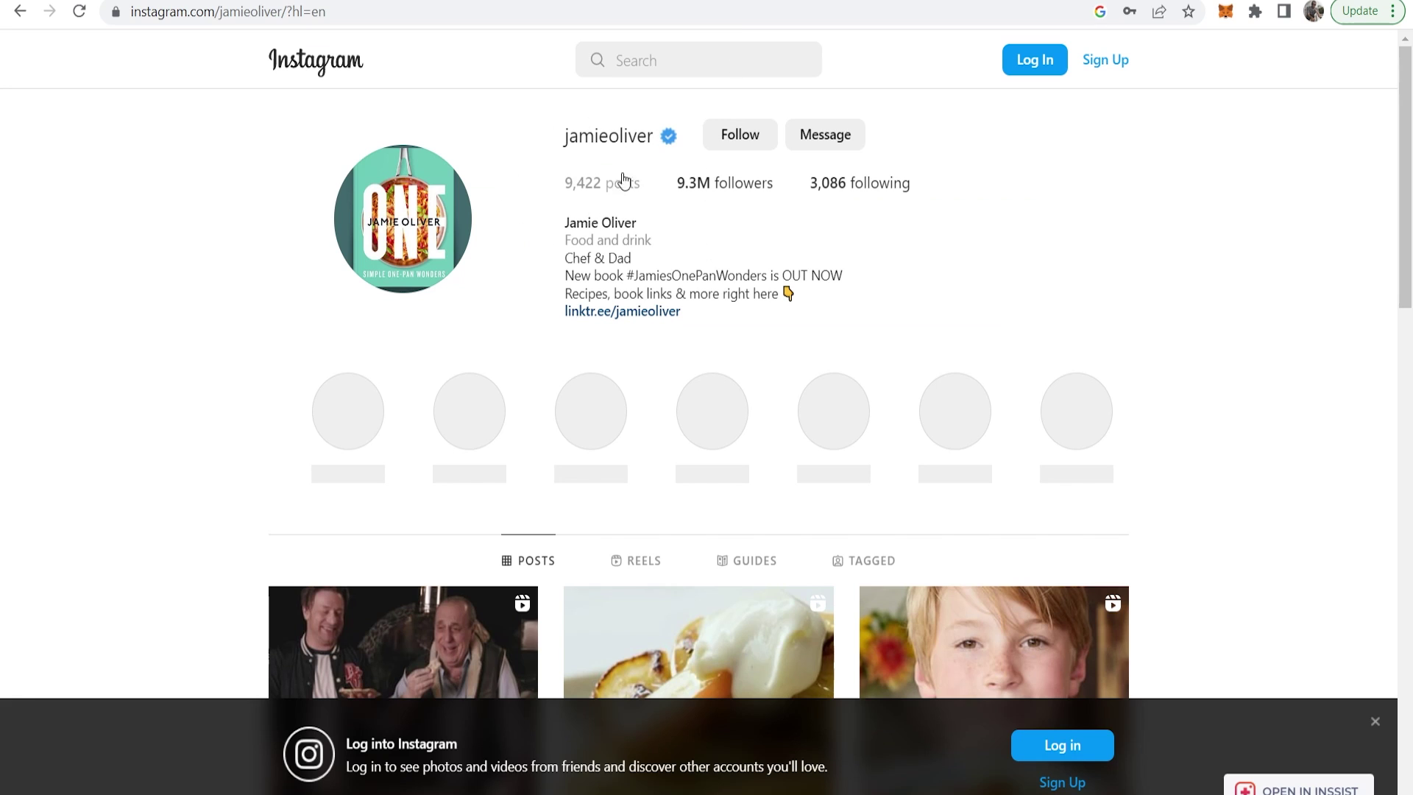
- Open the chef's Linktree page from the bio and scroll through its link buttons
drag(563, 140, 643, 117)
click(663, 176)
click(601, 313)
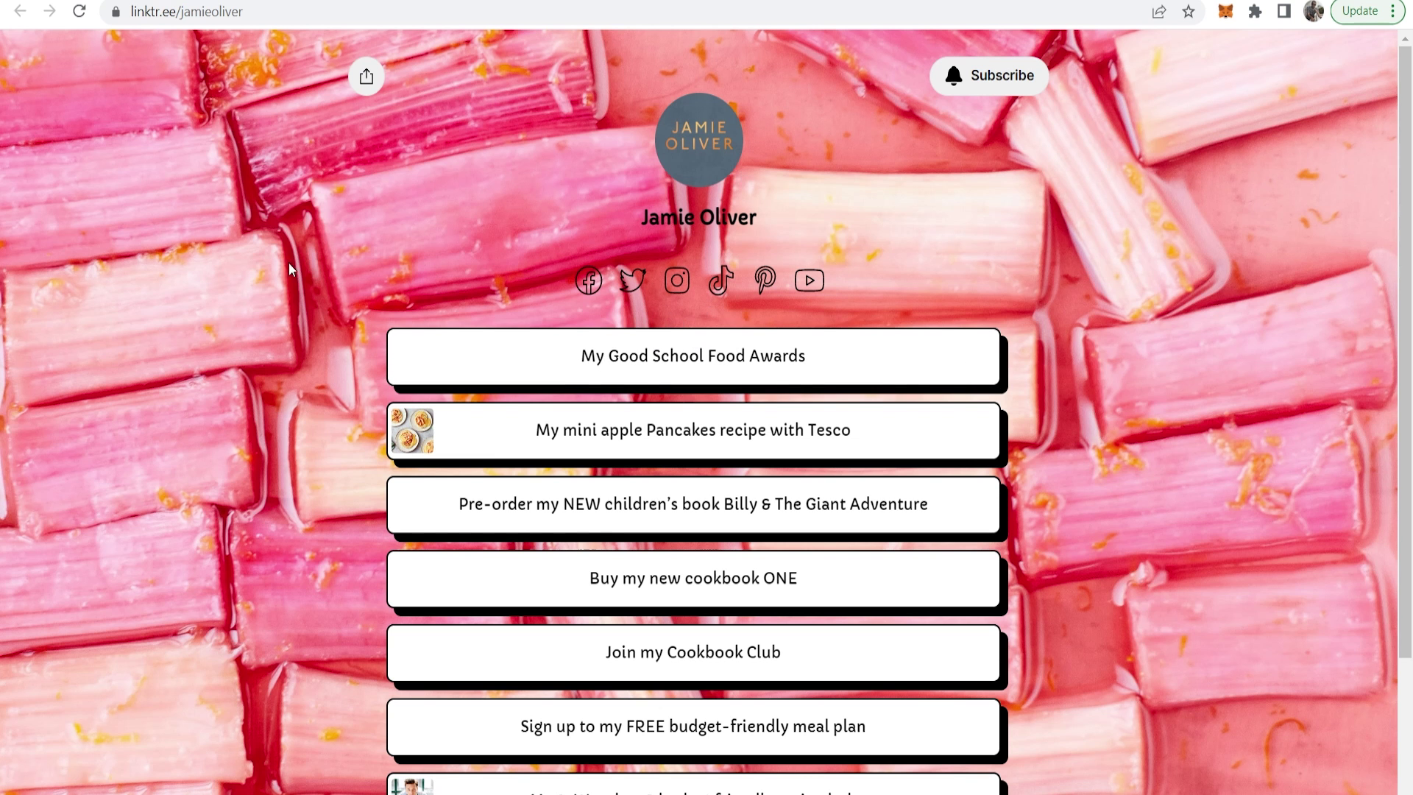
scroll(292, 325, down, 1)
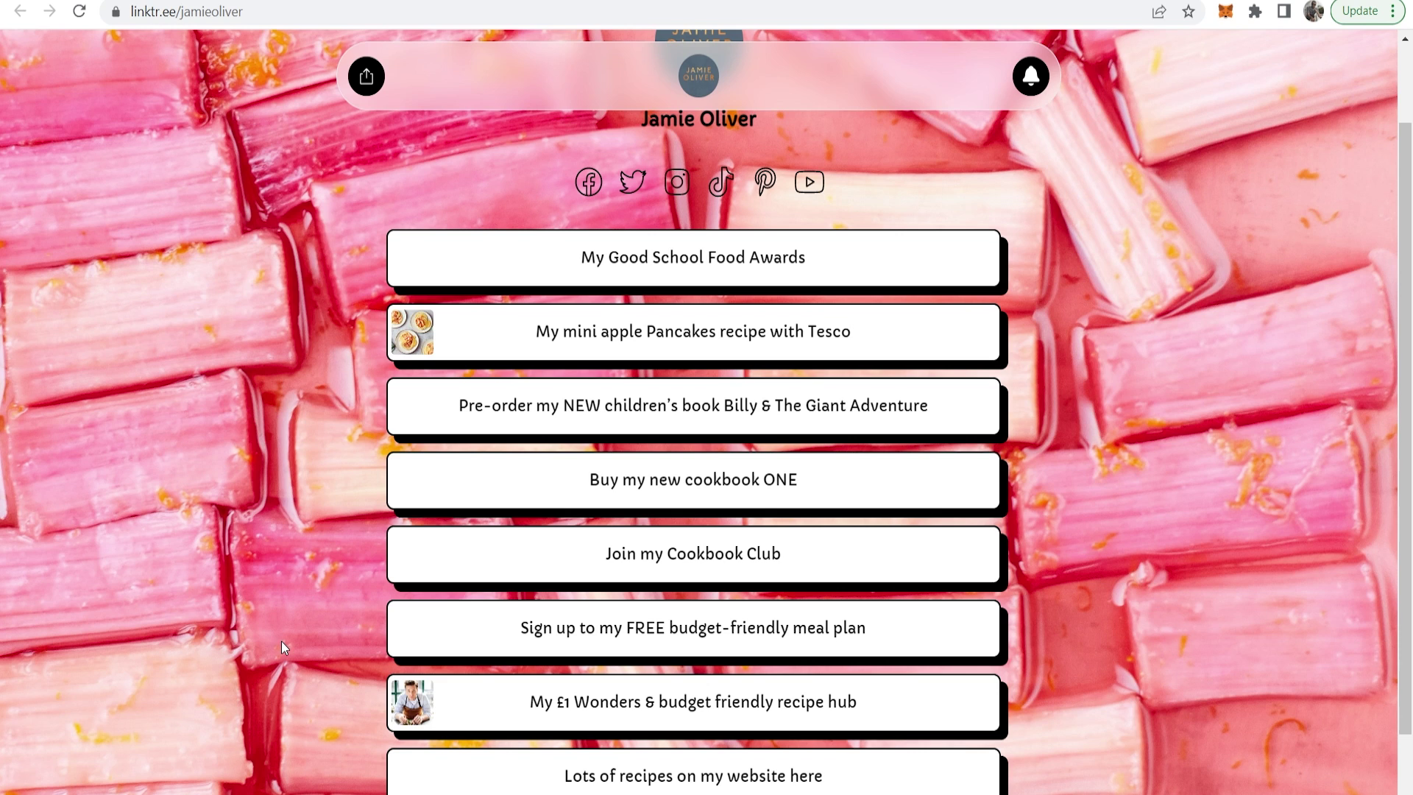
scroll(281, 643, up, 1)
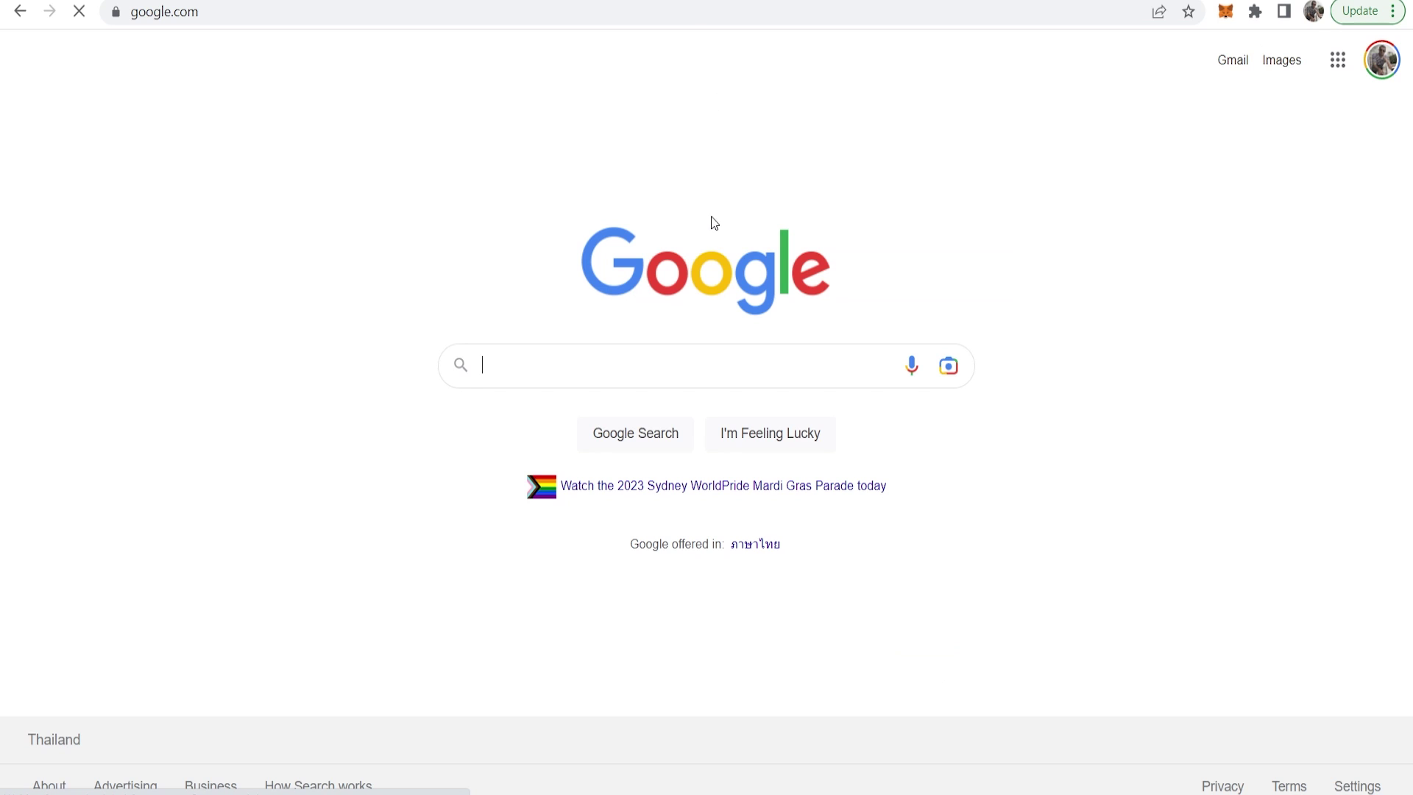
- Search Google for 'linktree'
text(linktree)
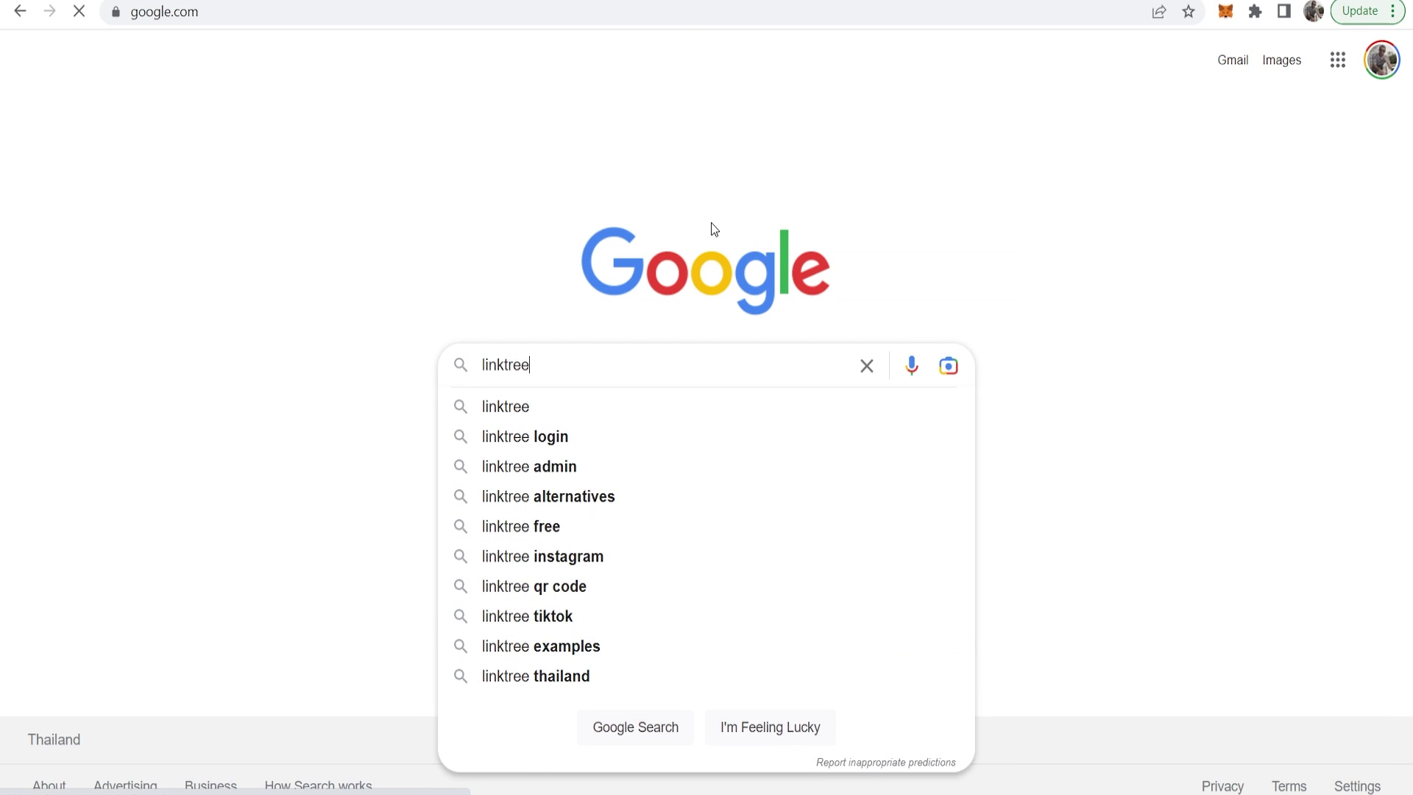
key(Return)
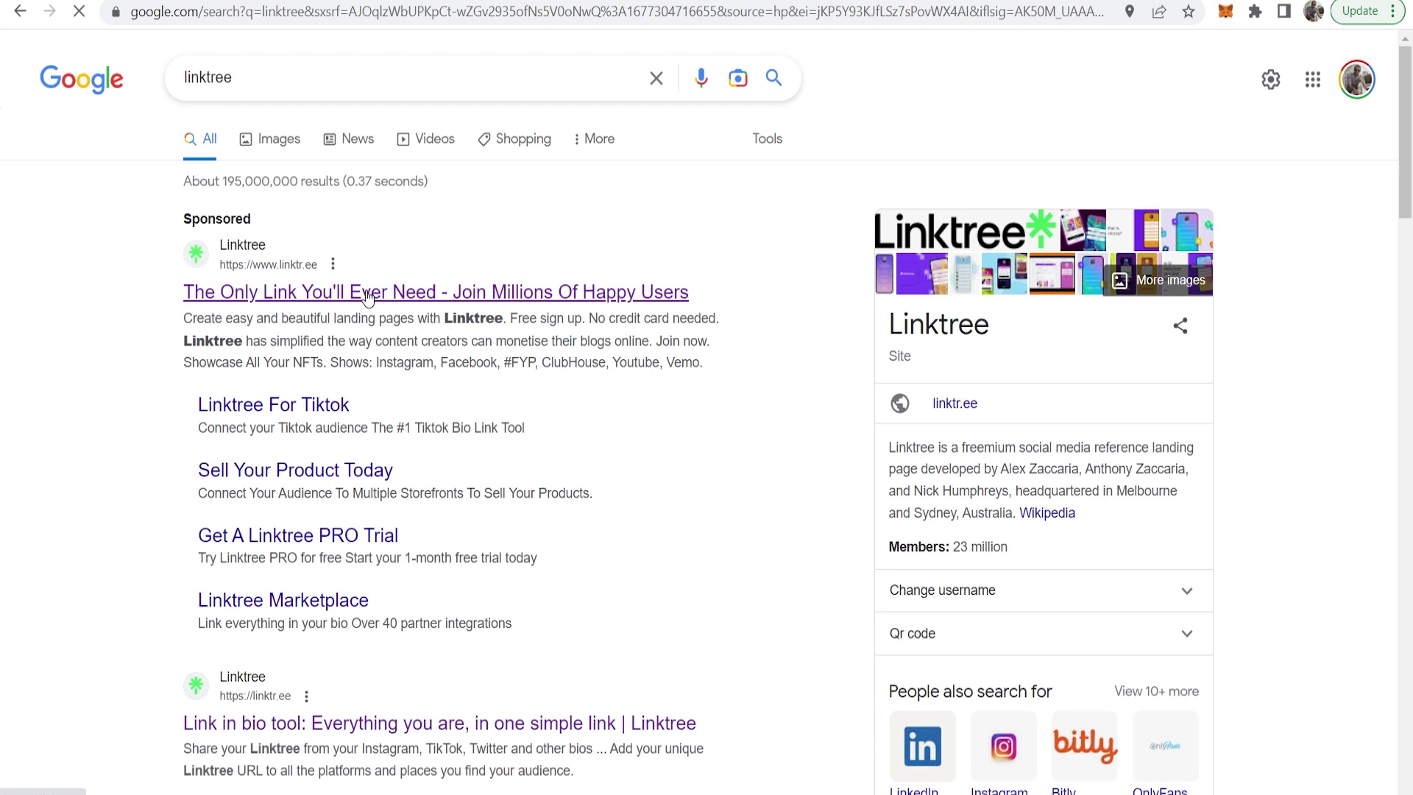
- Open the official Linktree homepage from the search results
click(662, 292)
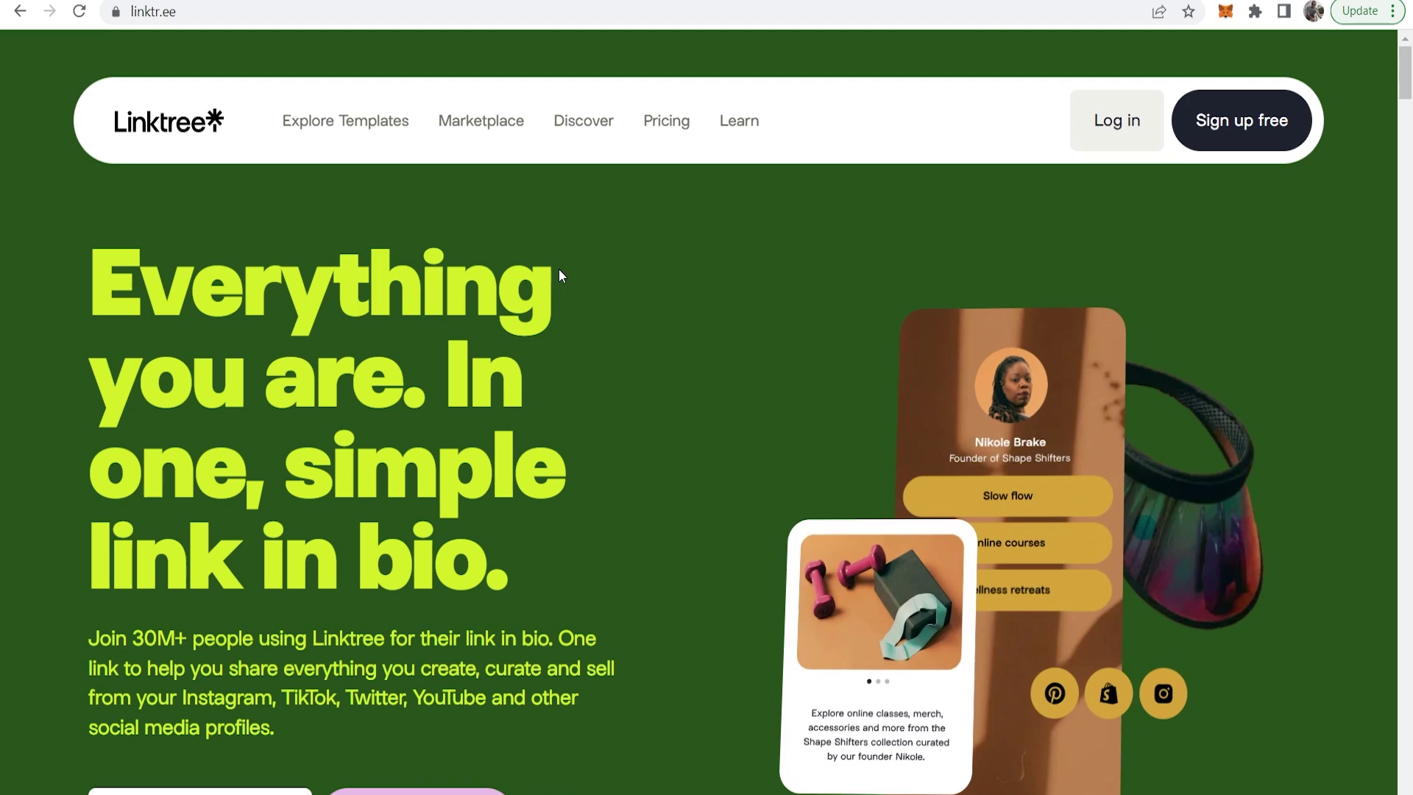
drag(558, 268, 90, 278)
click(303, 274)
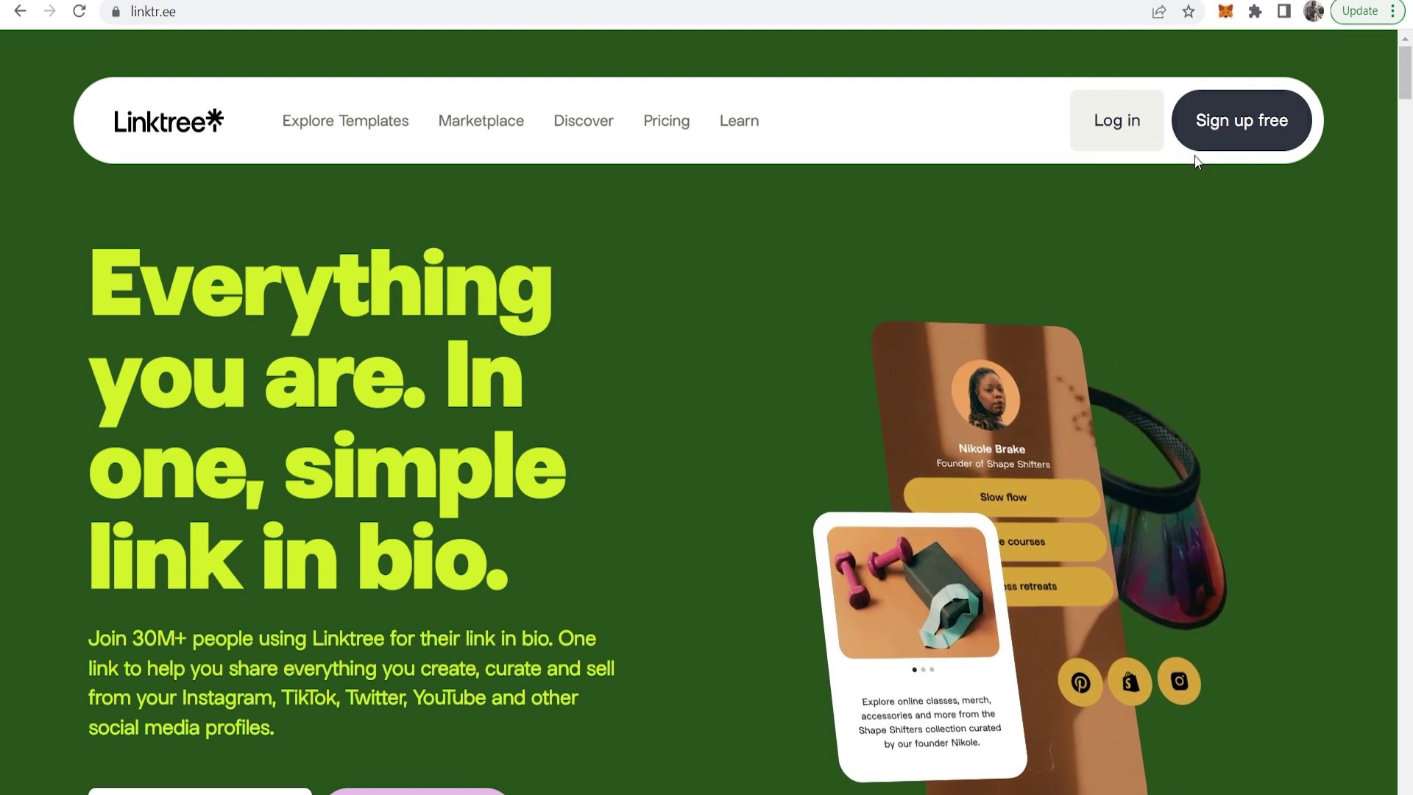
- Start a free Linktree account and review the Free plan's $0 pricing
click(1251, 126)
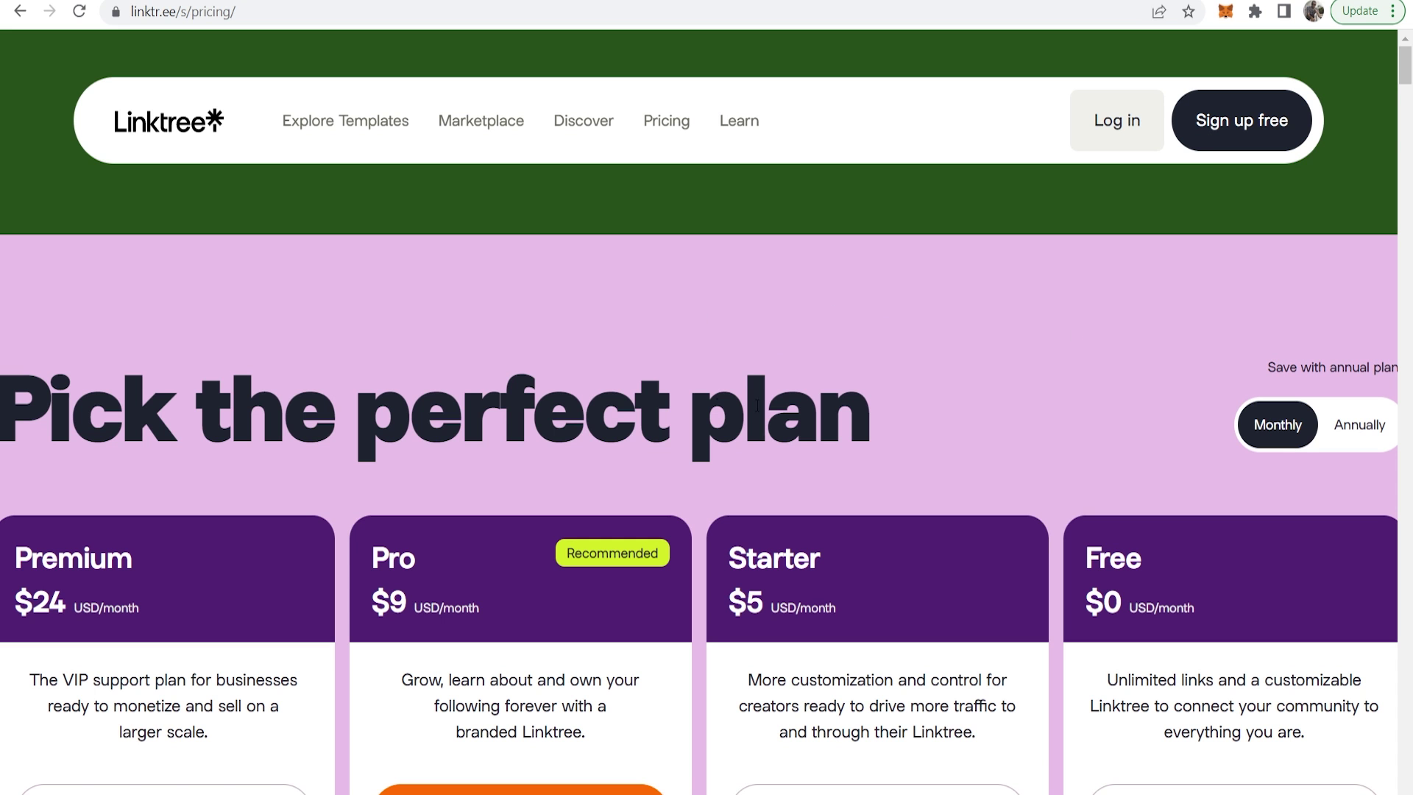
scroll(877, 379, down, 4)
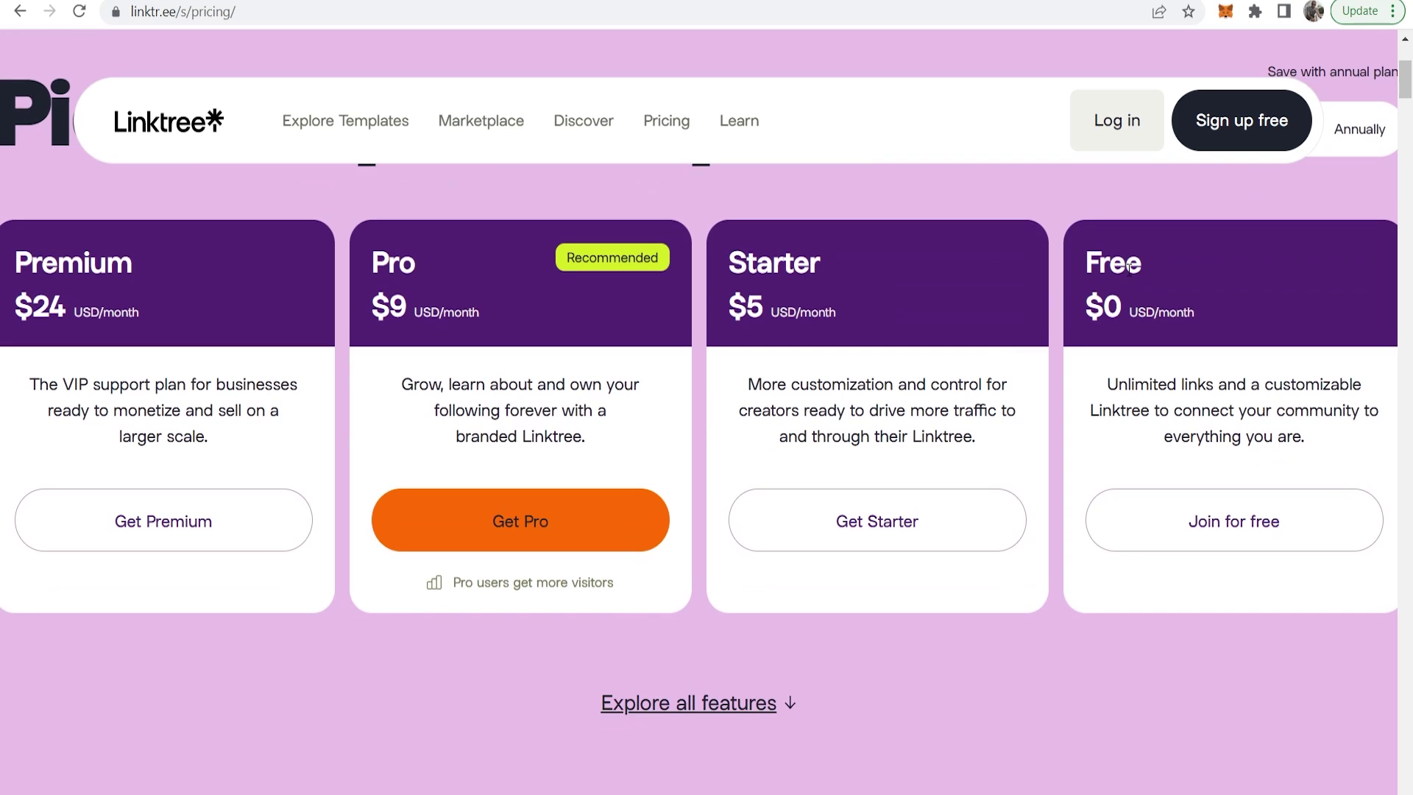
drag(1089, 258, 1201, 306)
click(1118, 308)
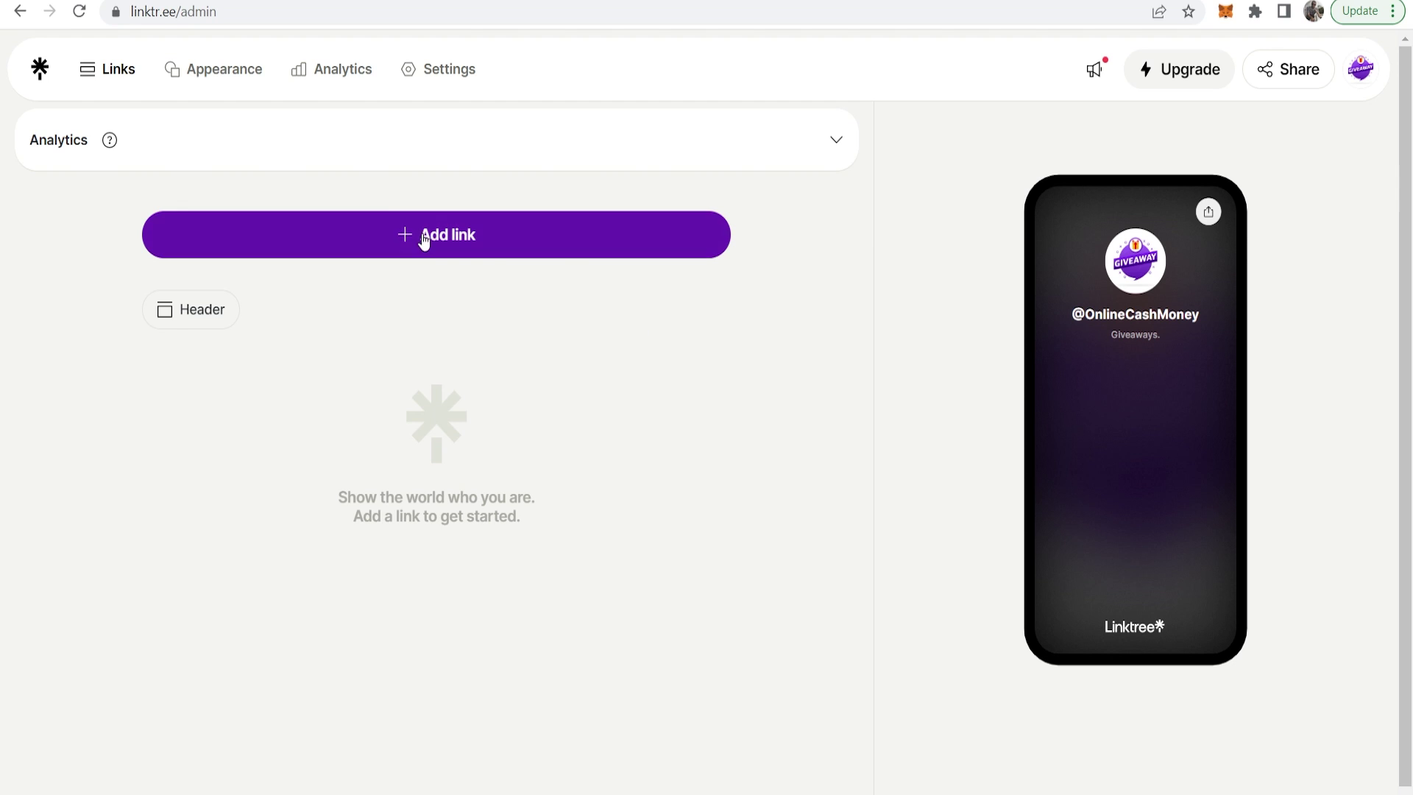
- On the Appearance page, review the profile title and 'Giveaways.' bio, leaving both unchanged
click(188, 80)
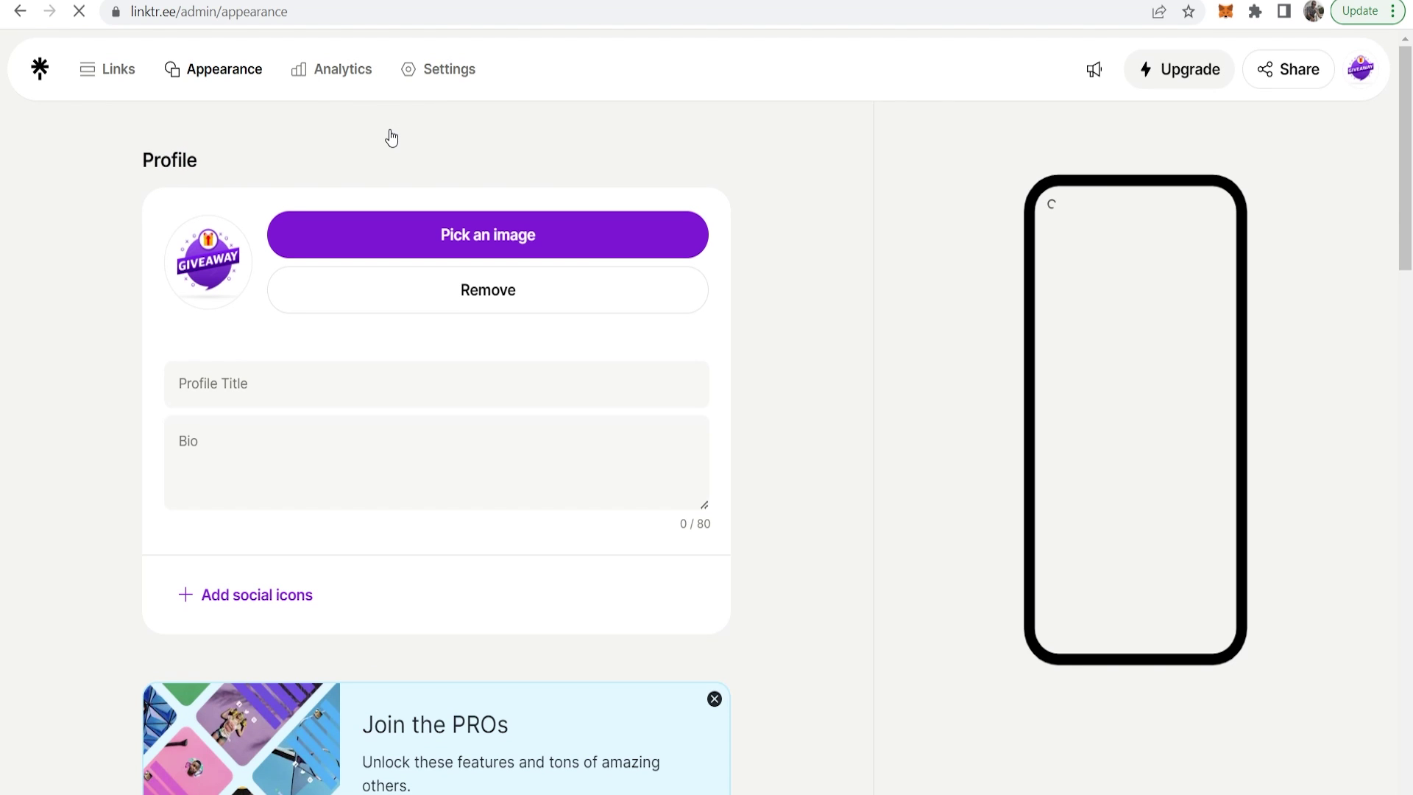
click(188, 368)
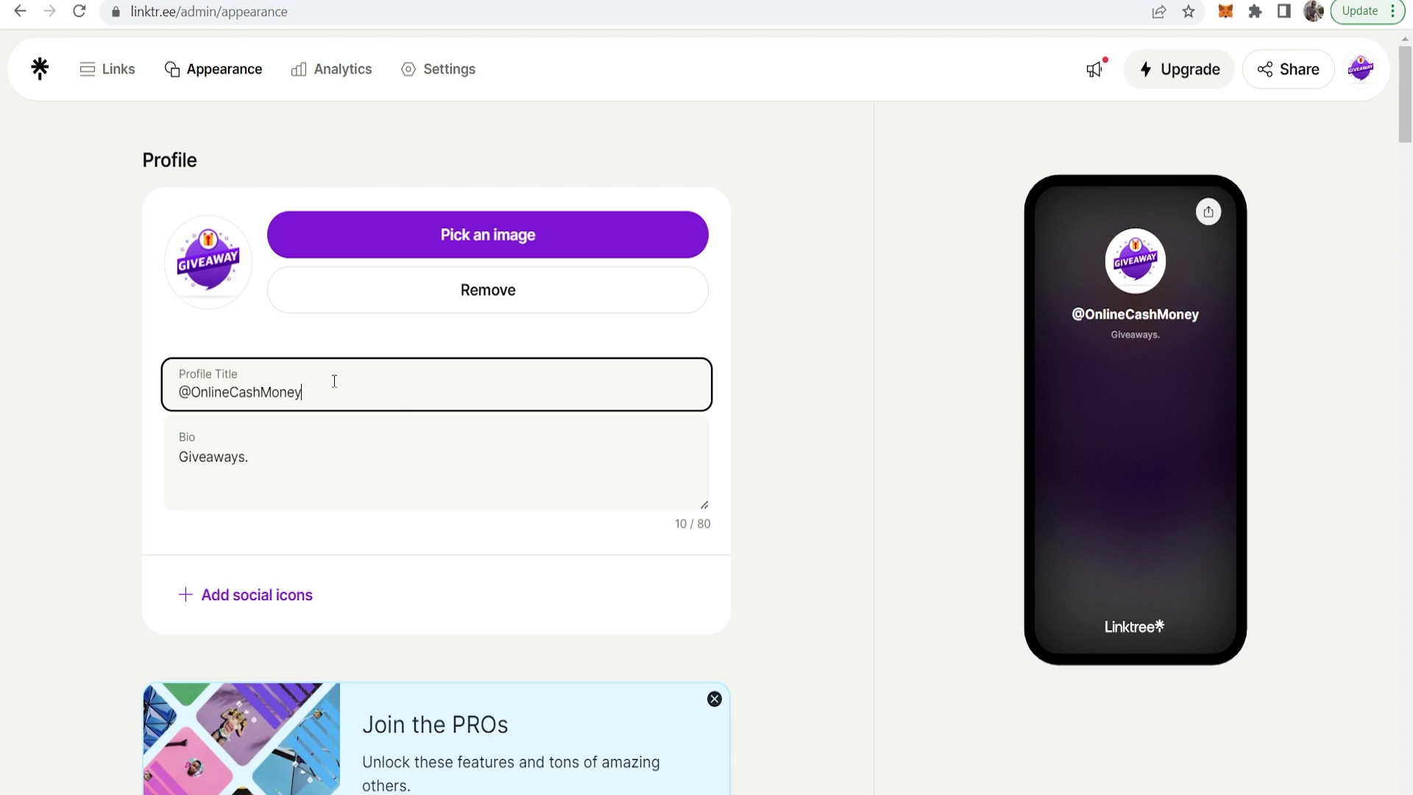
drag(334, 381, 190, 386)
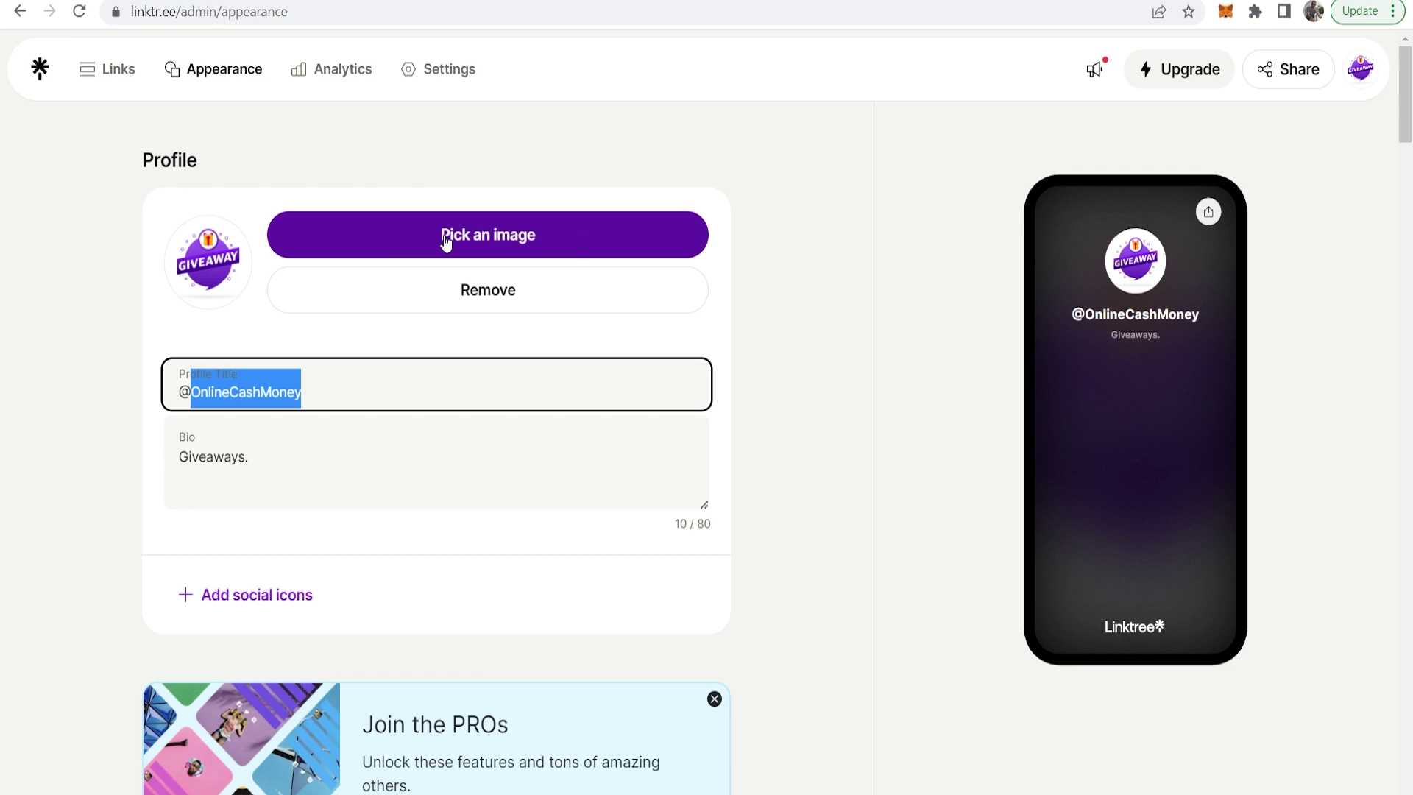
click(459, 160)
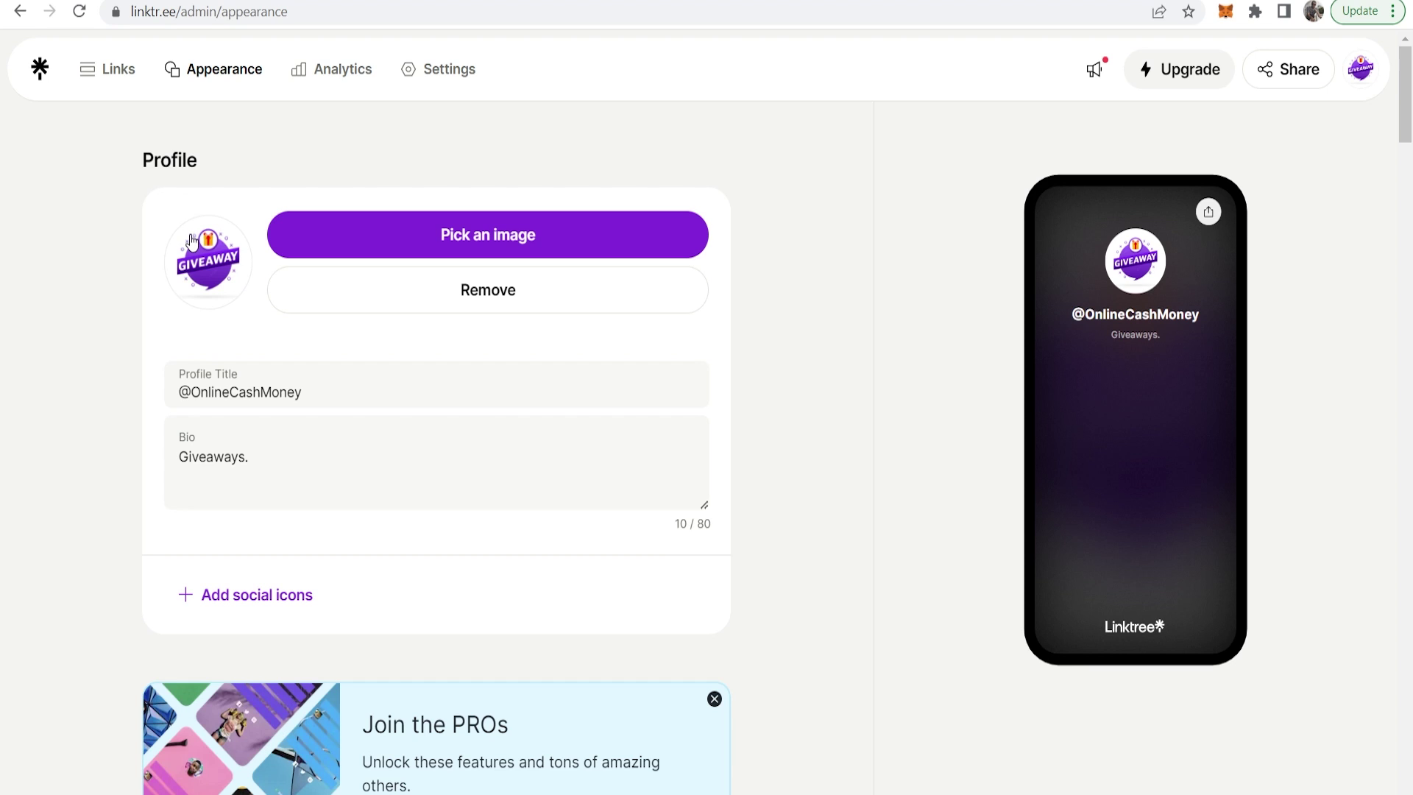
click(298, 460)
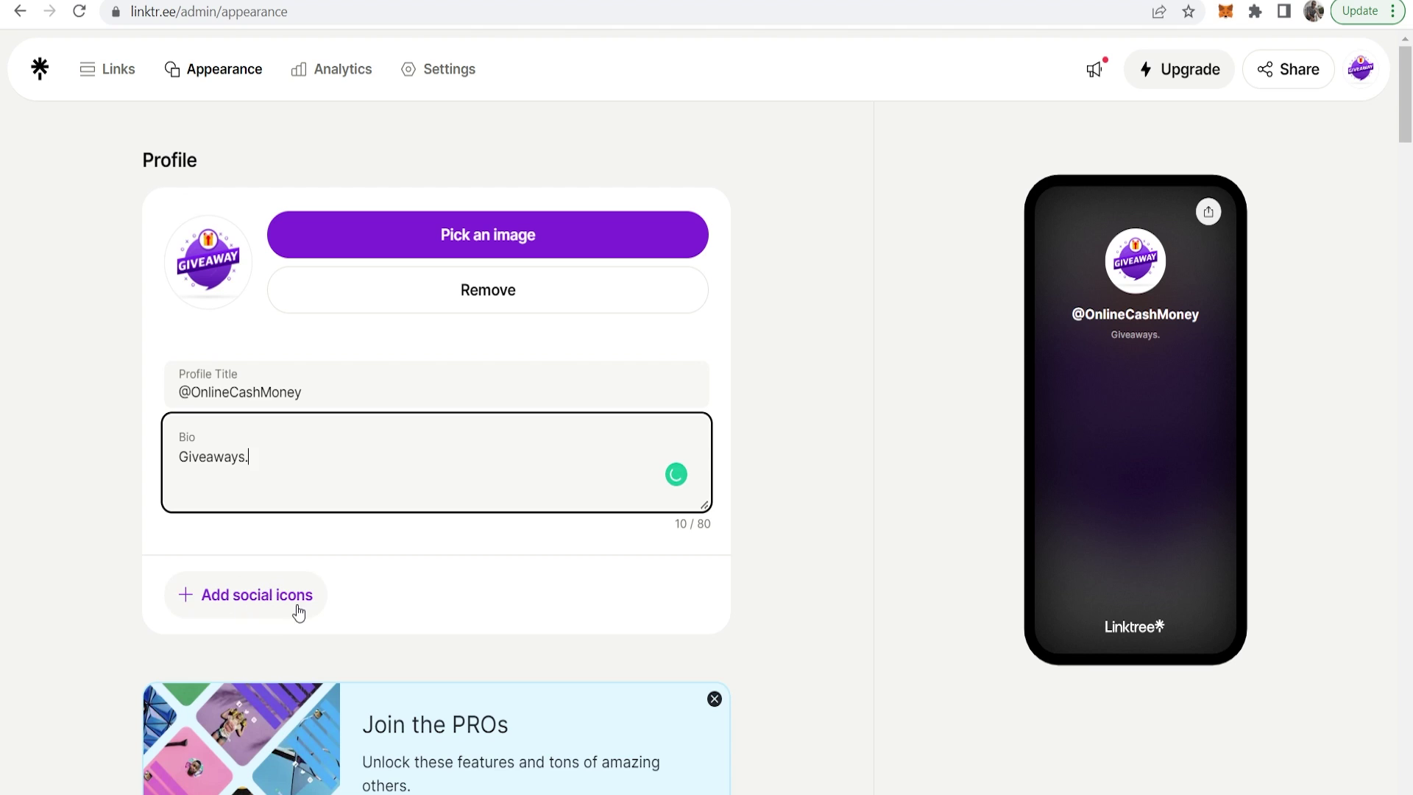
click(125, 335)
scroll(124, 338, down, 12)
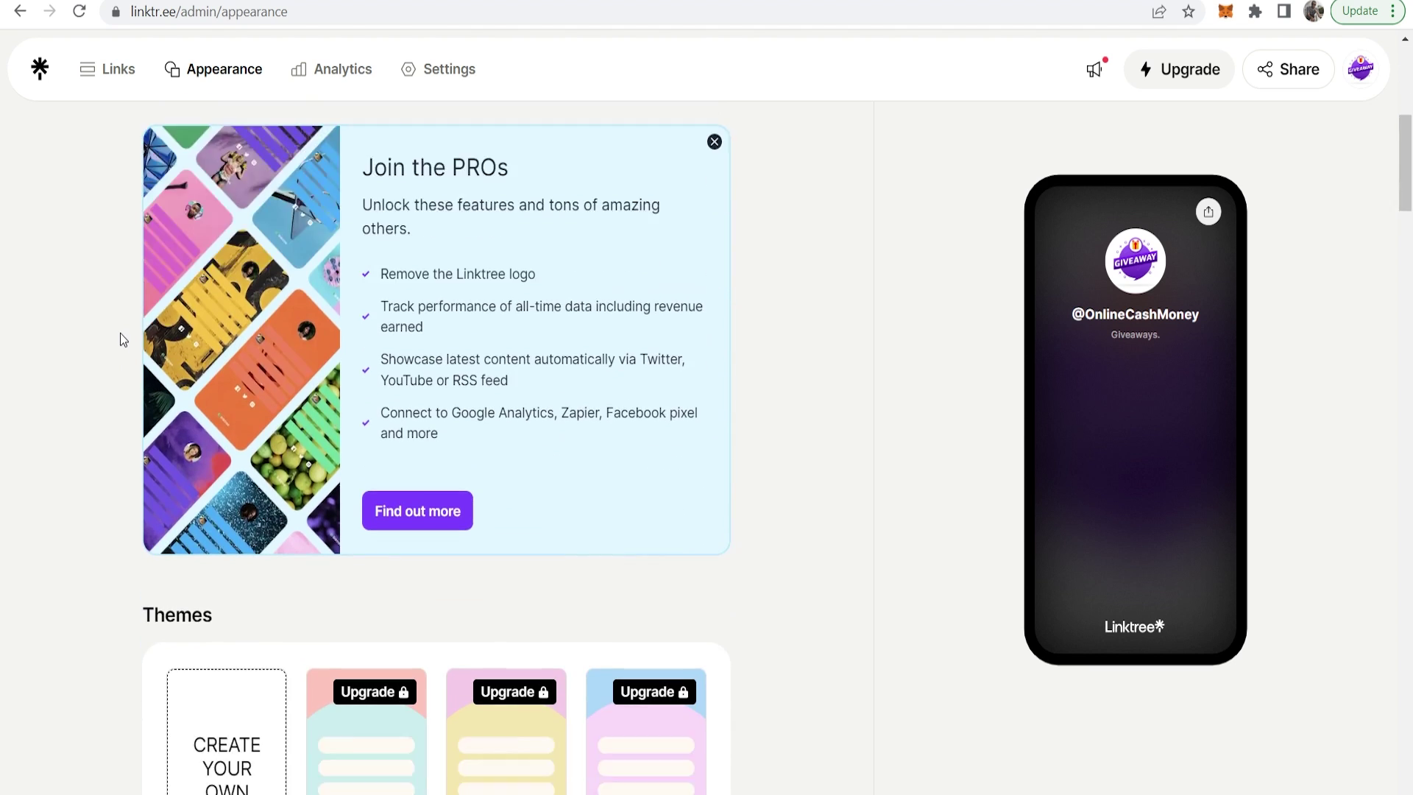
scroll(375, 451, down, 3)
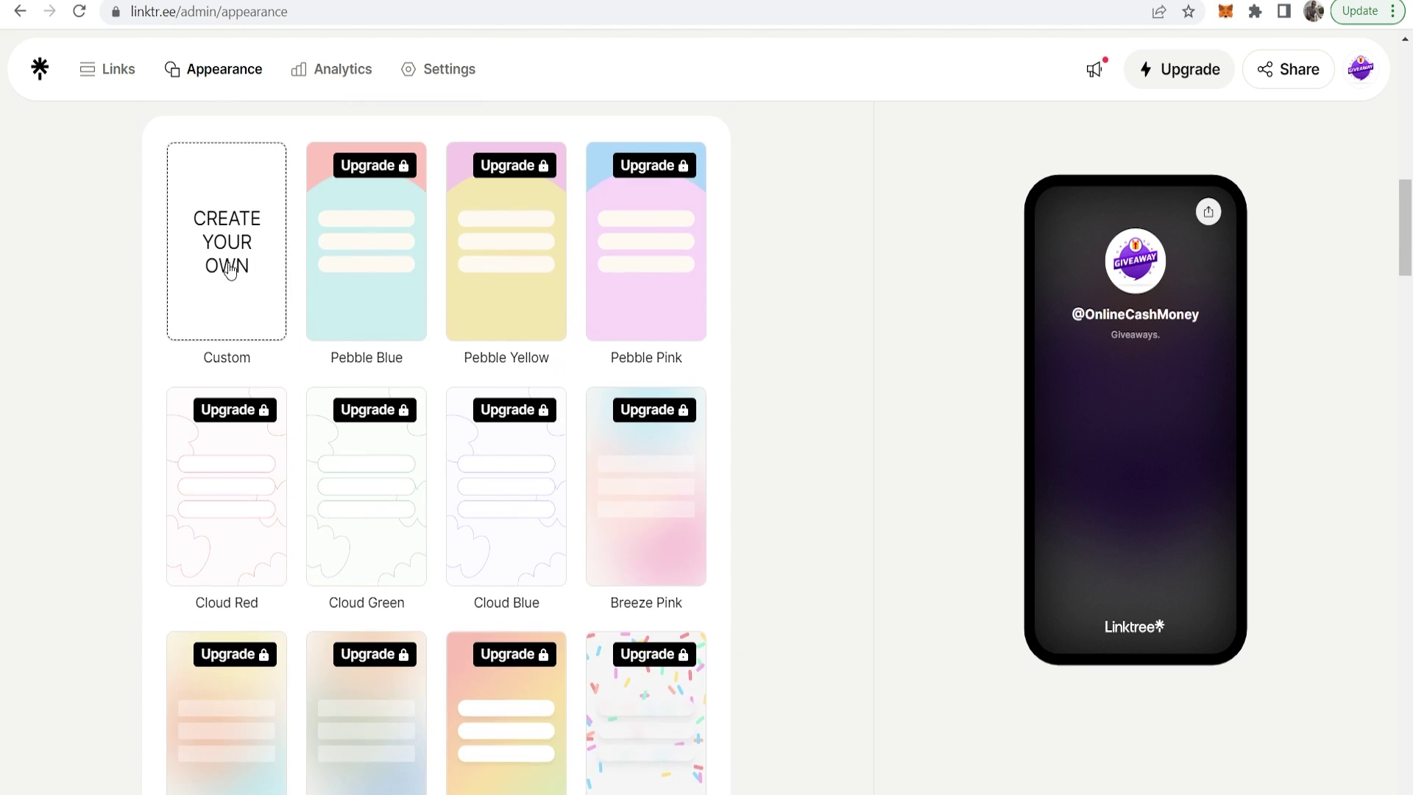
scroll(410, 237, down, 2)
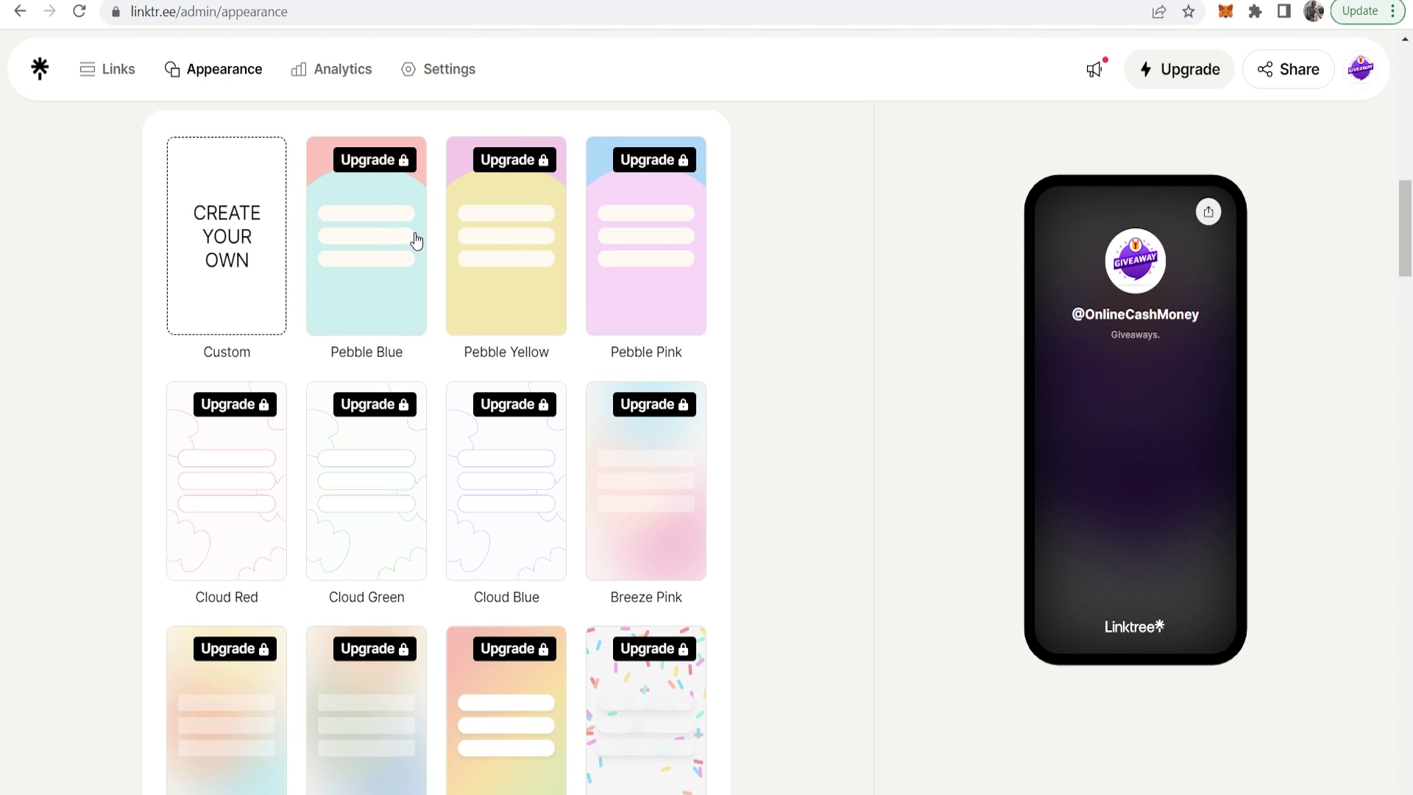
scroll(416, 241, down, 6)
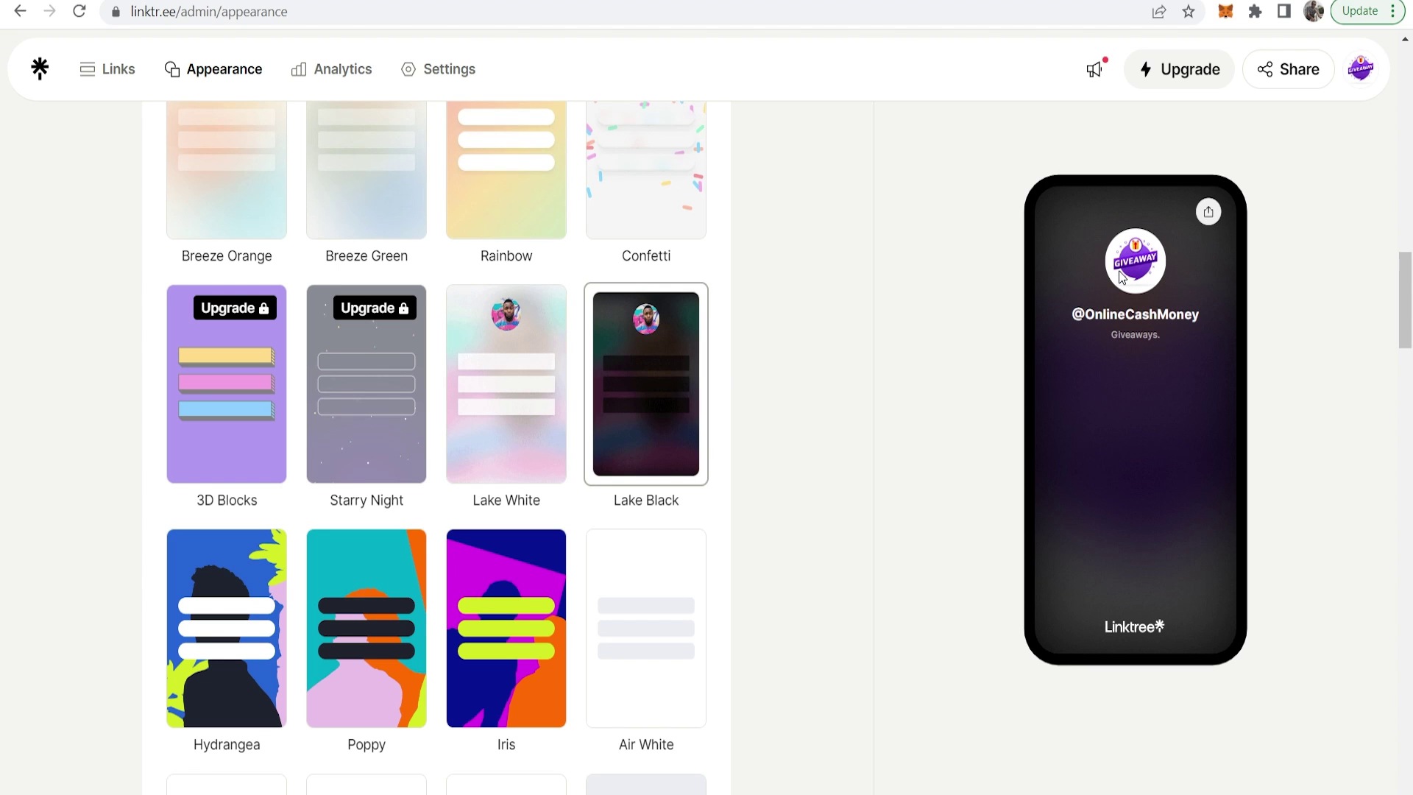
scroll(1122, 277, up, 14)
scroll(1122, 277, up, 6)
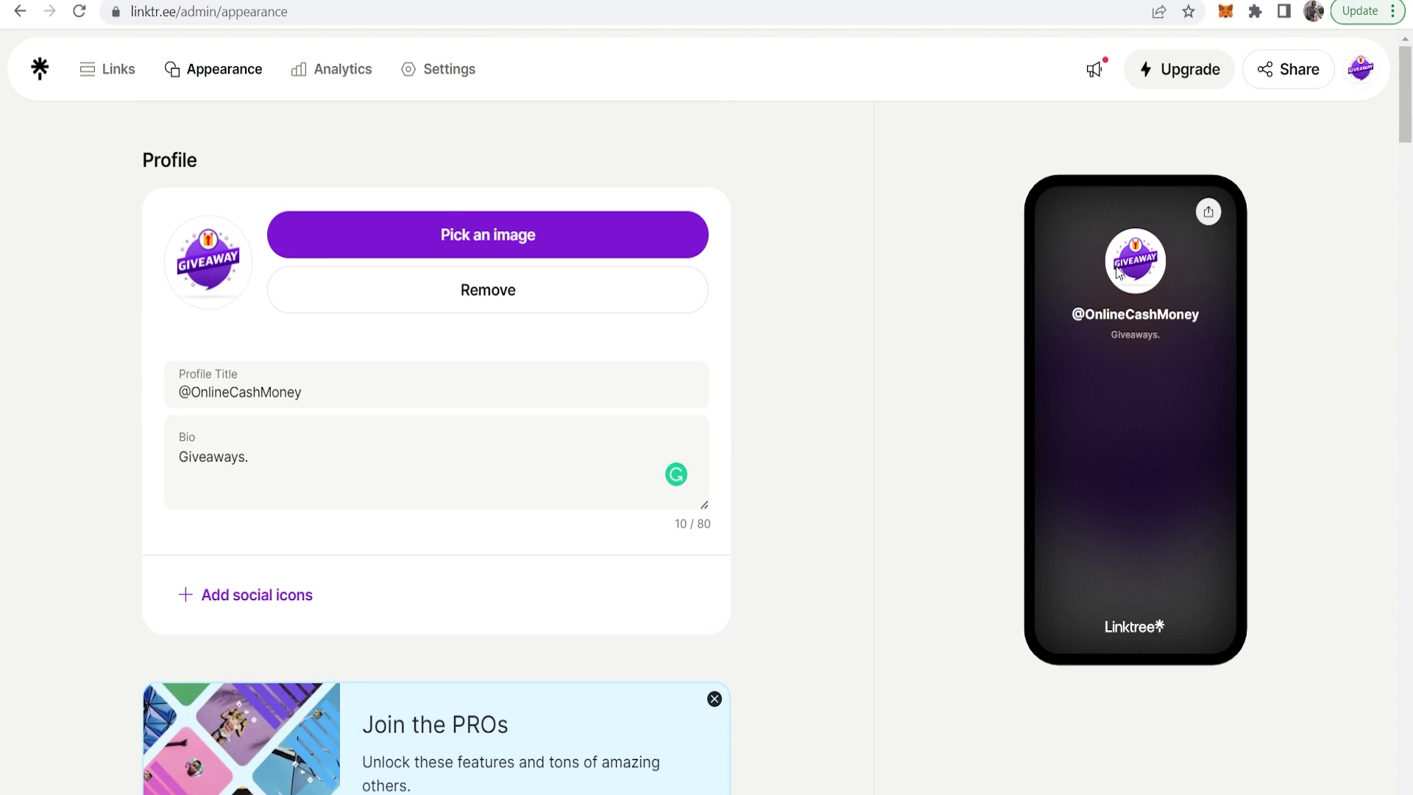
- Start a new link on the Links tab, then switch to ClickBank's homepage
click(104, 73)
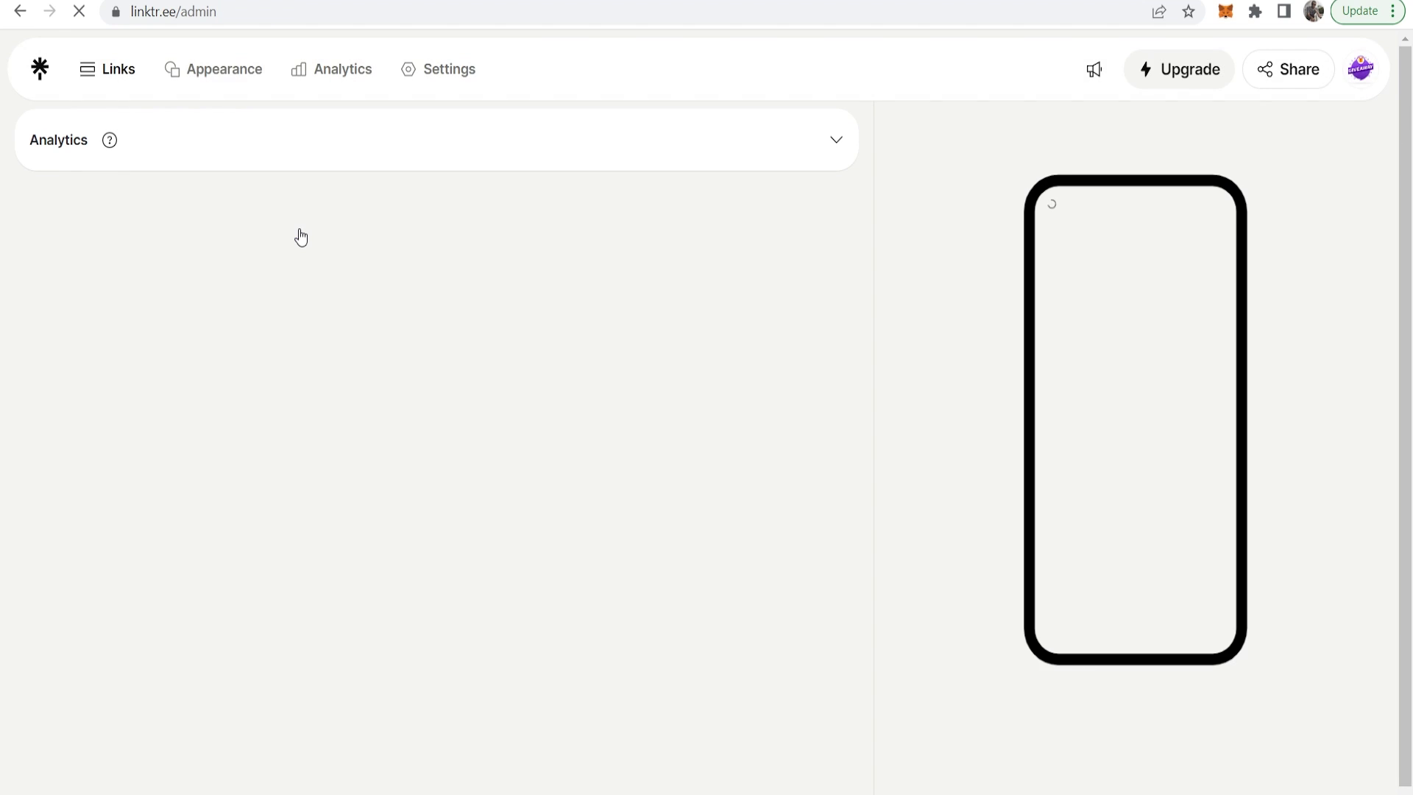
click(417, 237)
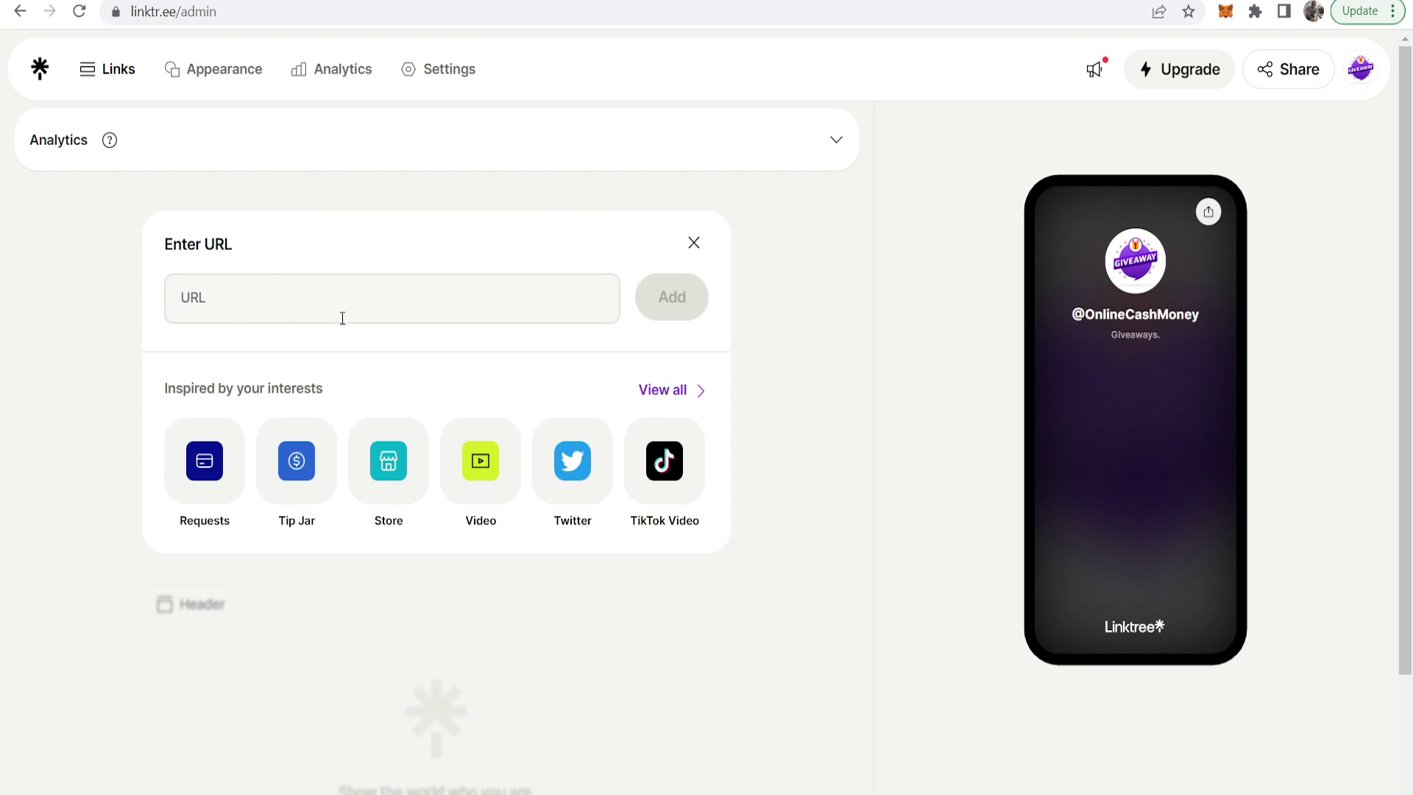
click(471, 2)
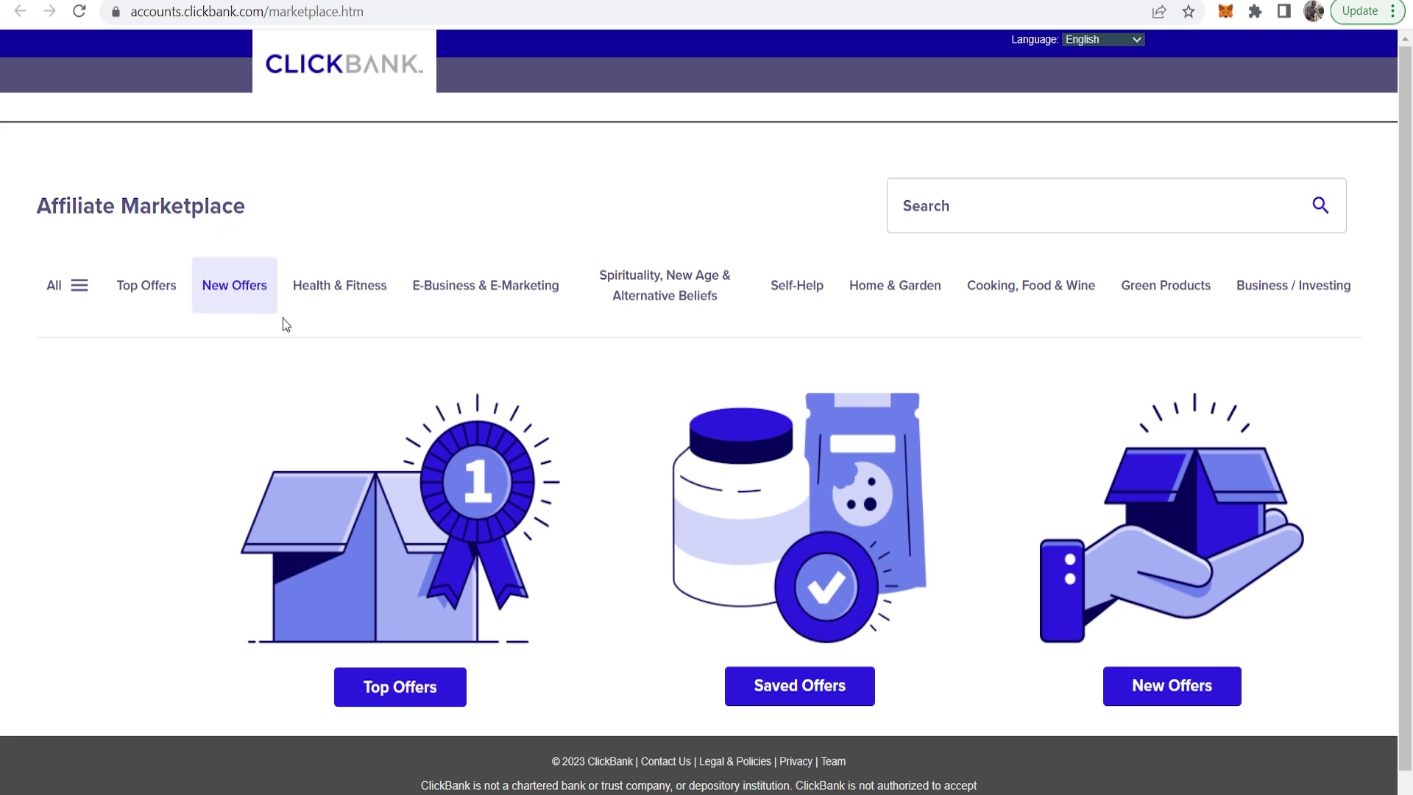
- Browse to E-Business & E-Marketing > Affiliate Marketing and scroll to the Writeappreviews offer
click(70, 285)
mouse_move(93, 593)
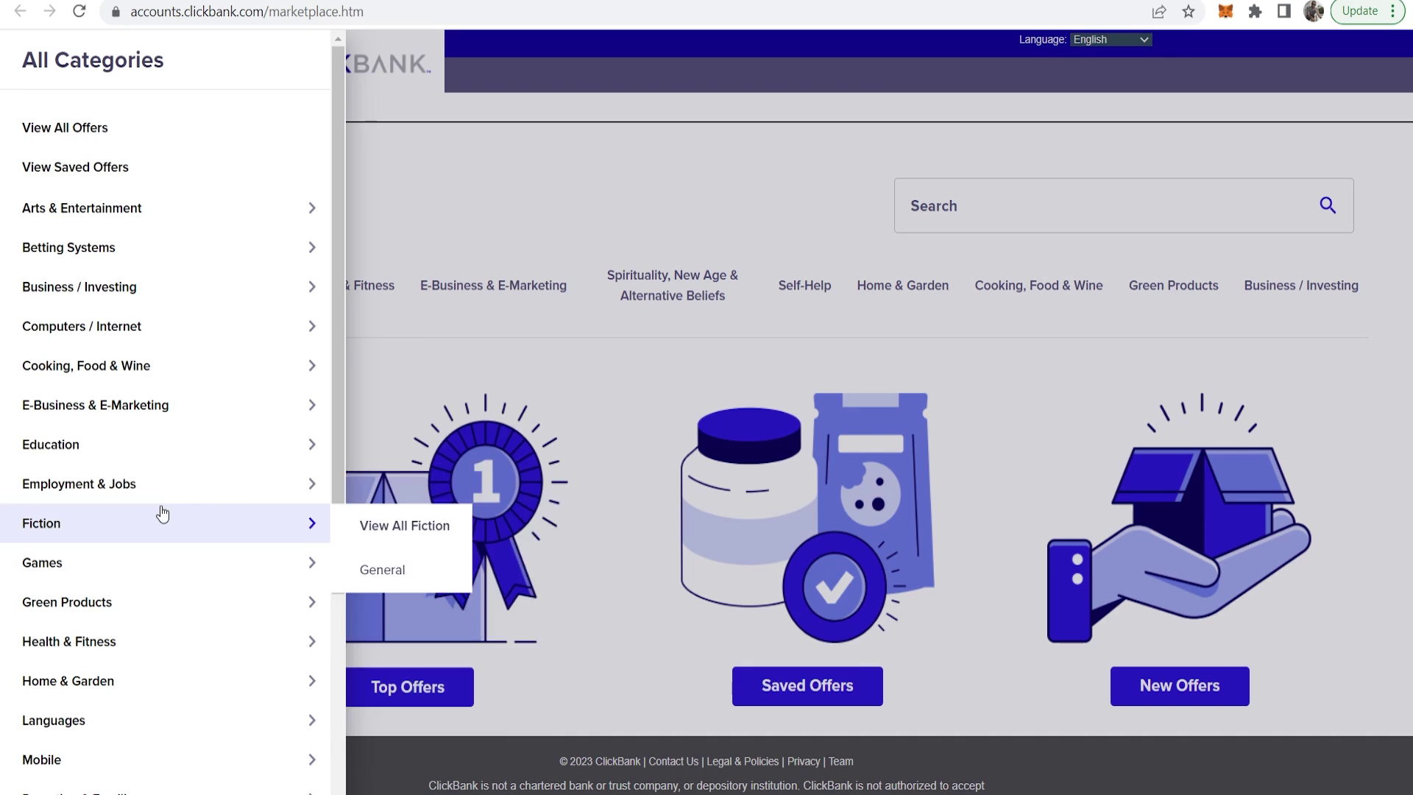
mouse_move(125, 405)
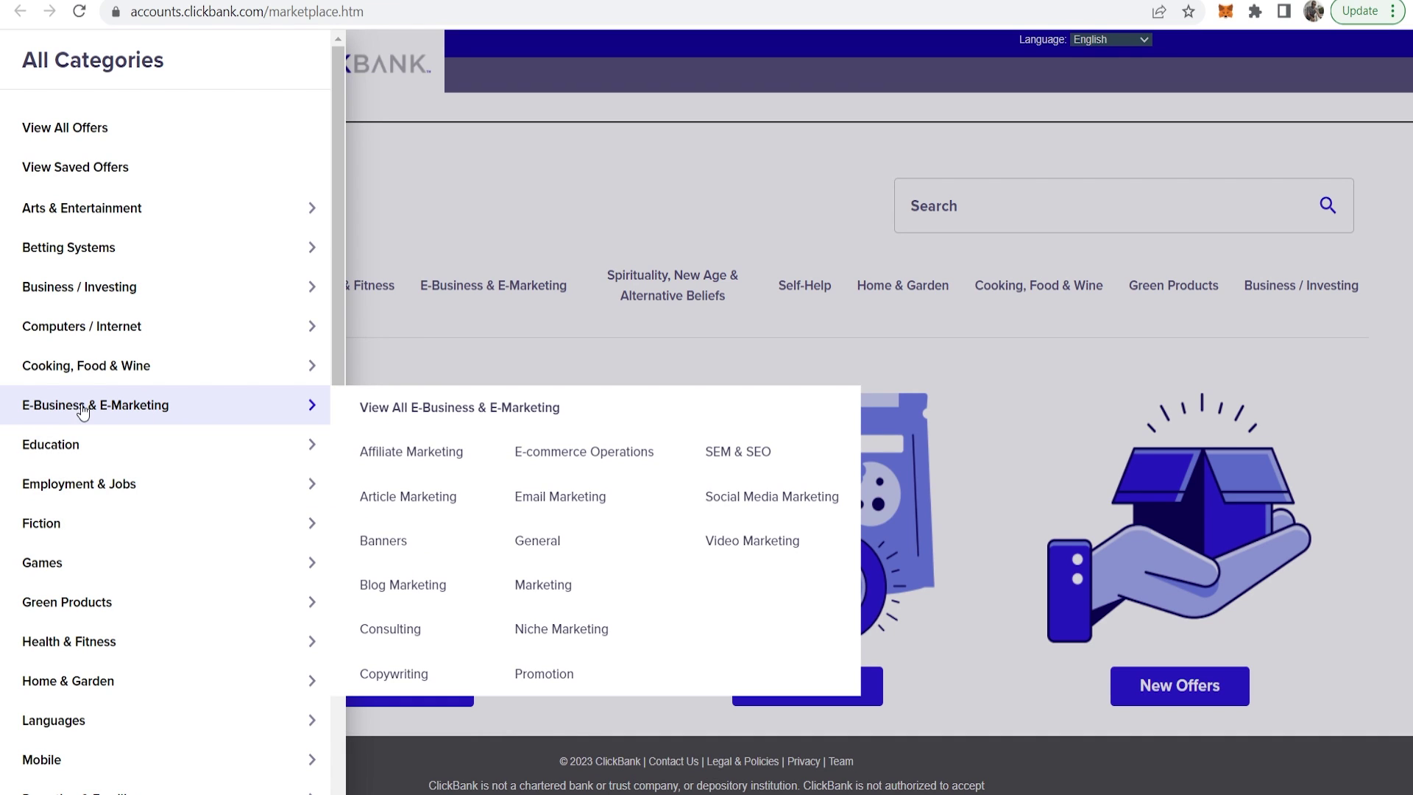
click(401, 458)
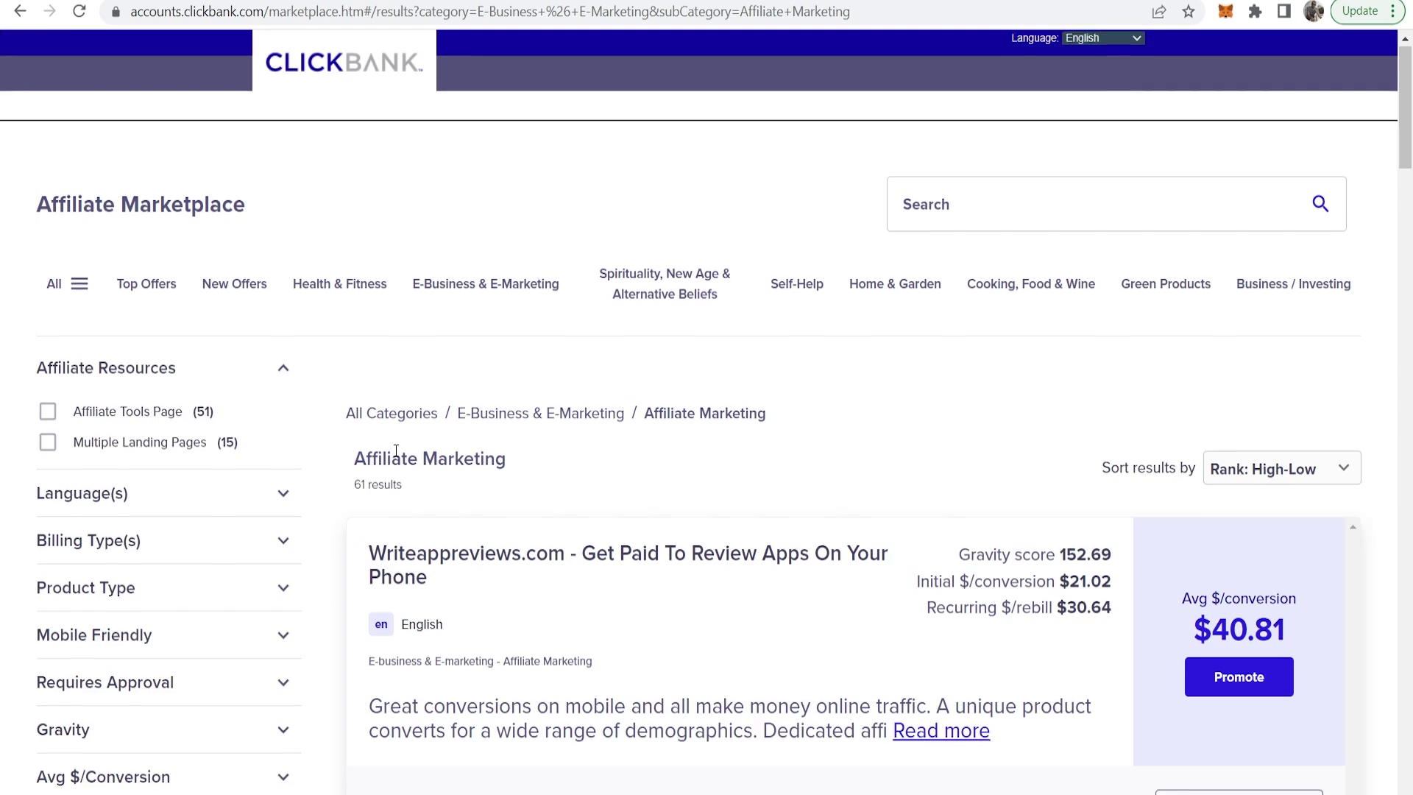
scroll(405, 454, down, 2)
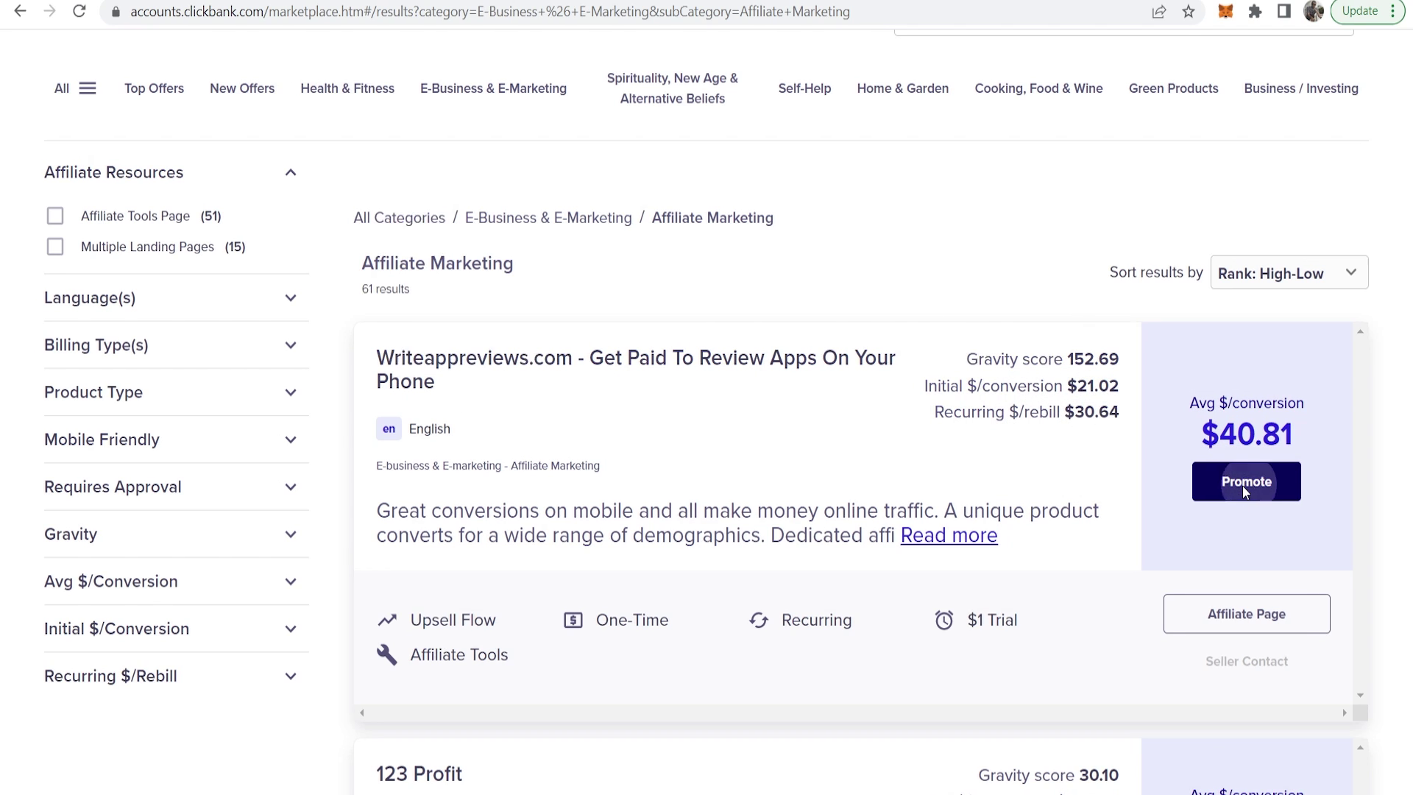
- Promote the Writeappreviews offer, generating an encrypted HopLink under the affiliate's account nickname
click(1241, 487)
click(436, 414)
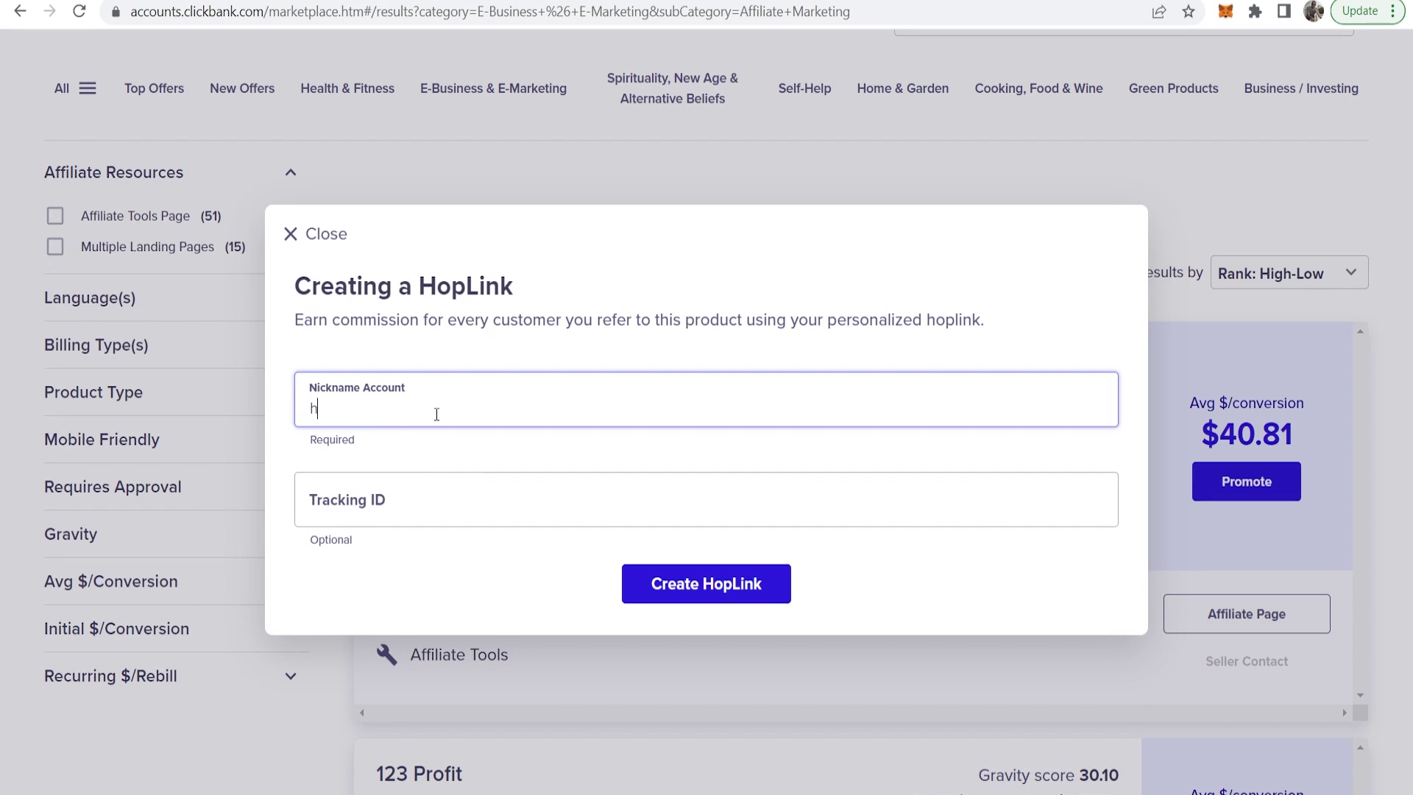
text(hbradley)
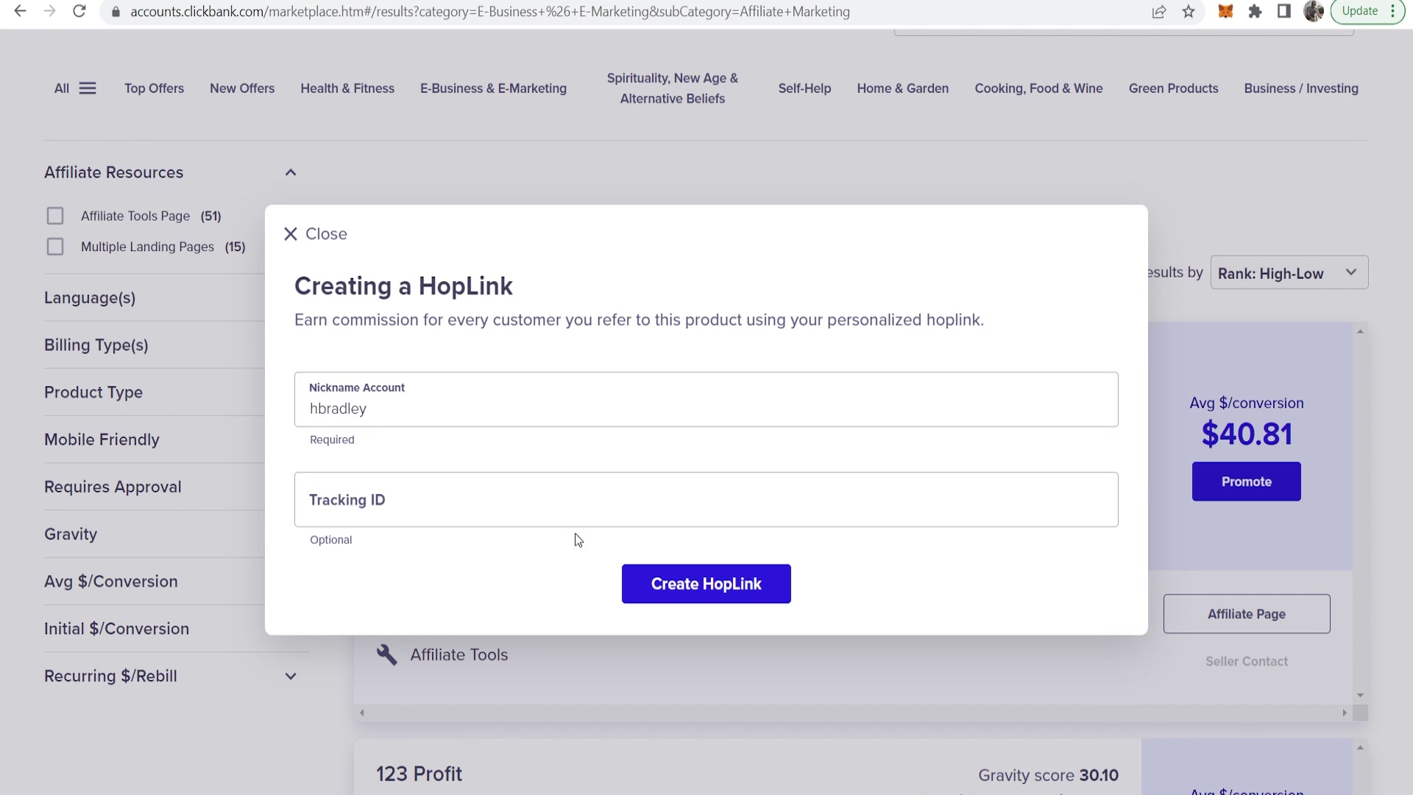
click(724, 587)
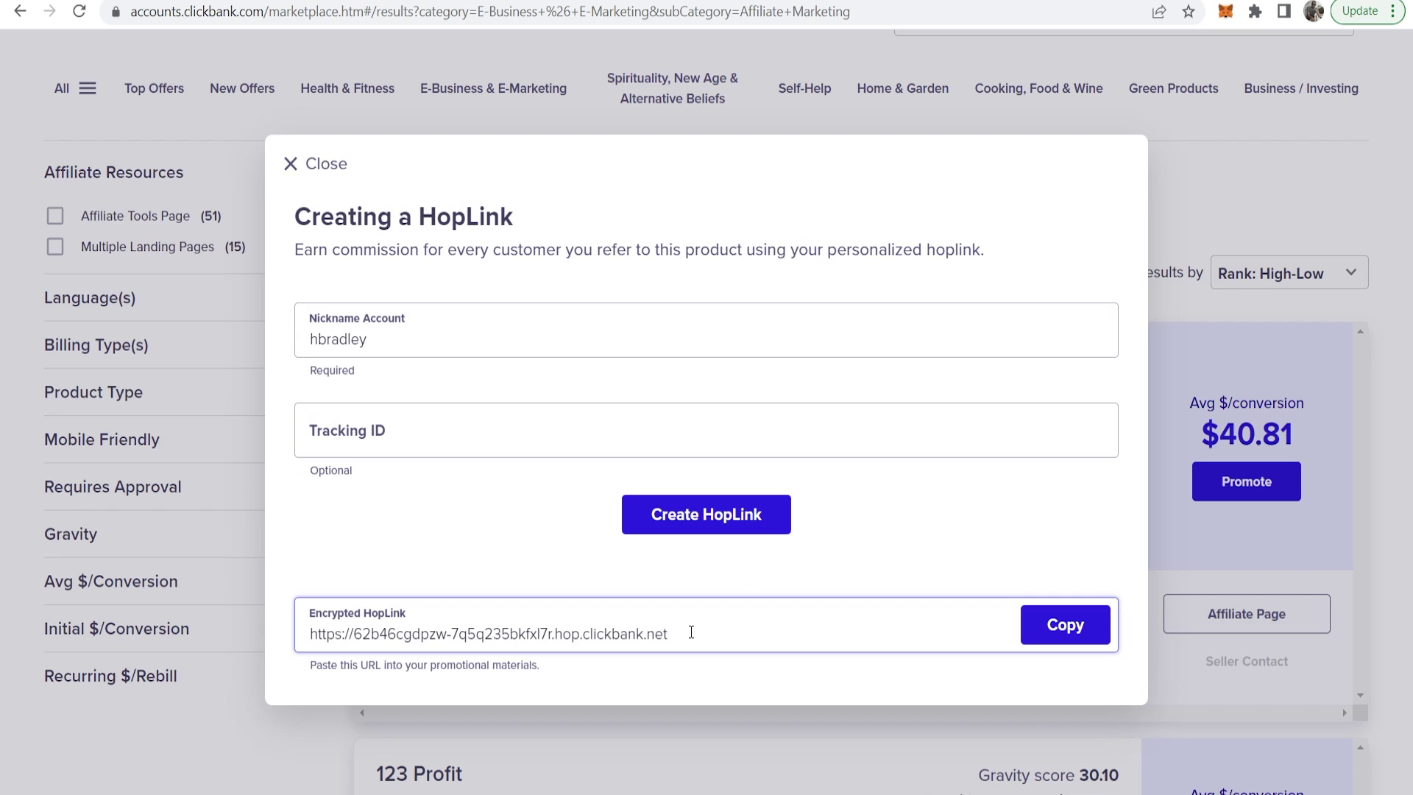
- Copy the encrypted HopLink to the clipboard and return to Linktree
drag(692, 633, 271, 650)
click(451, 633)
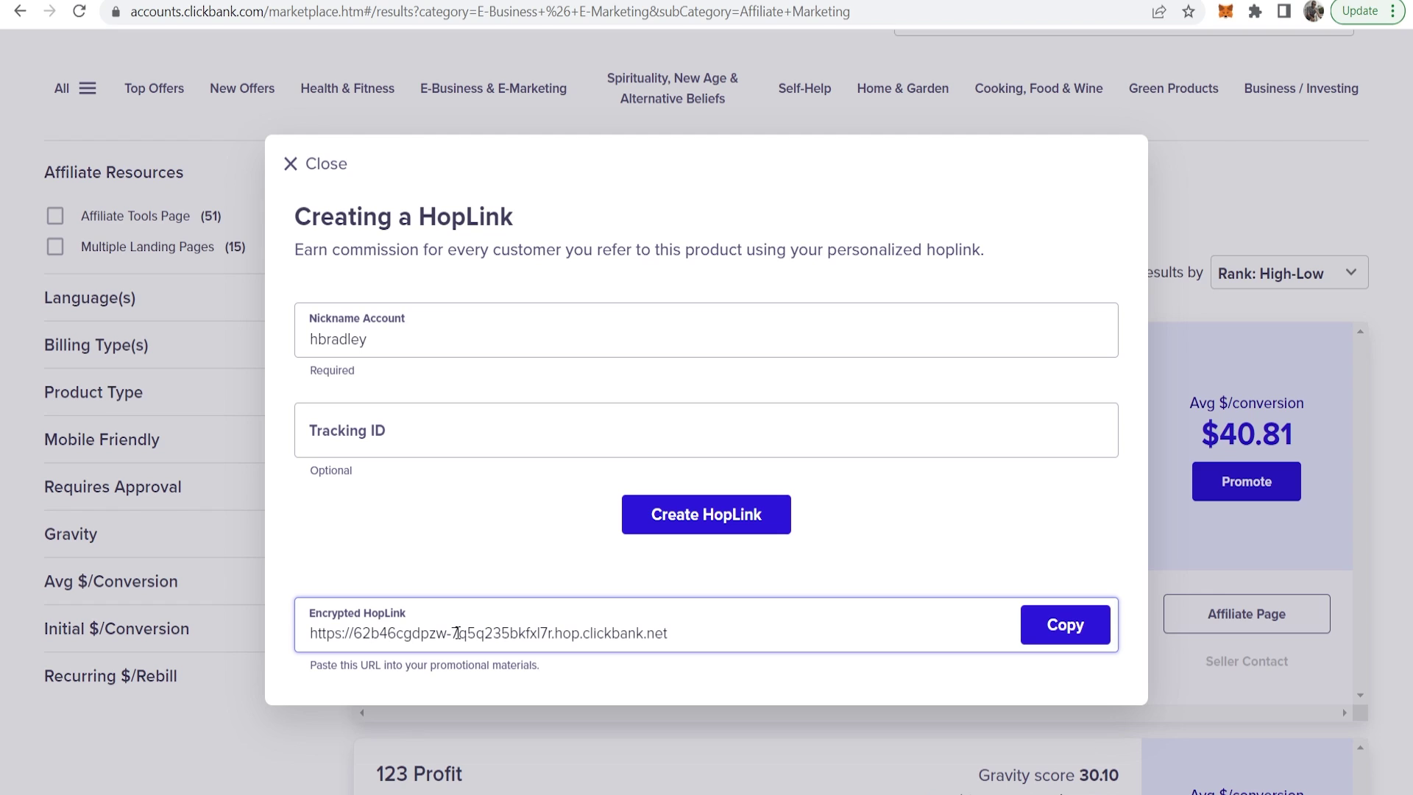
click(1065, 625)
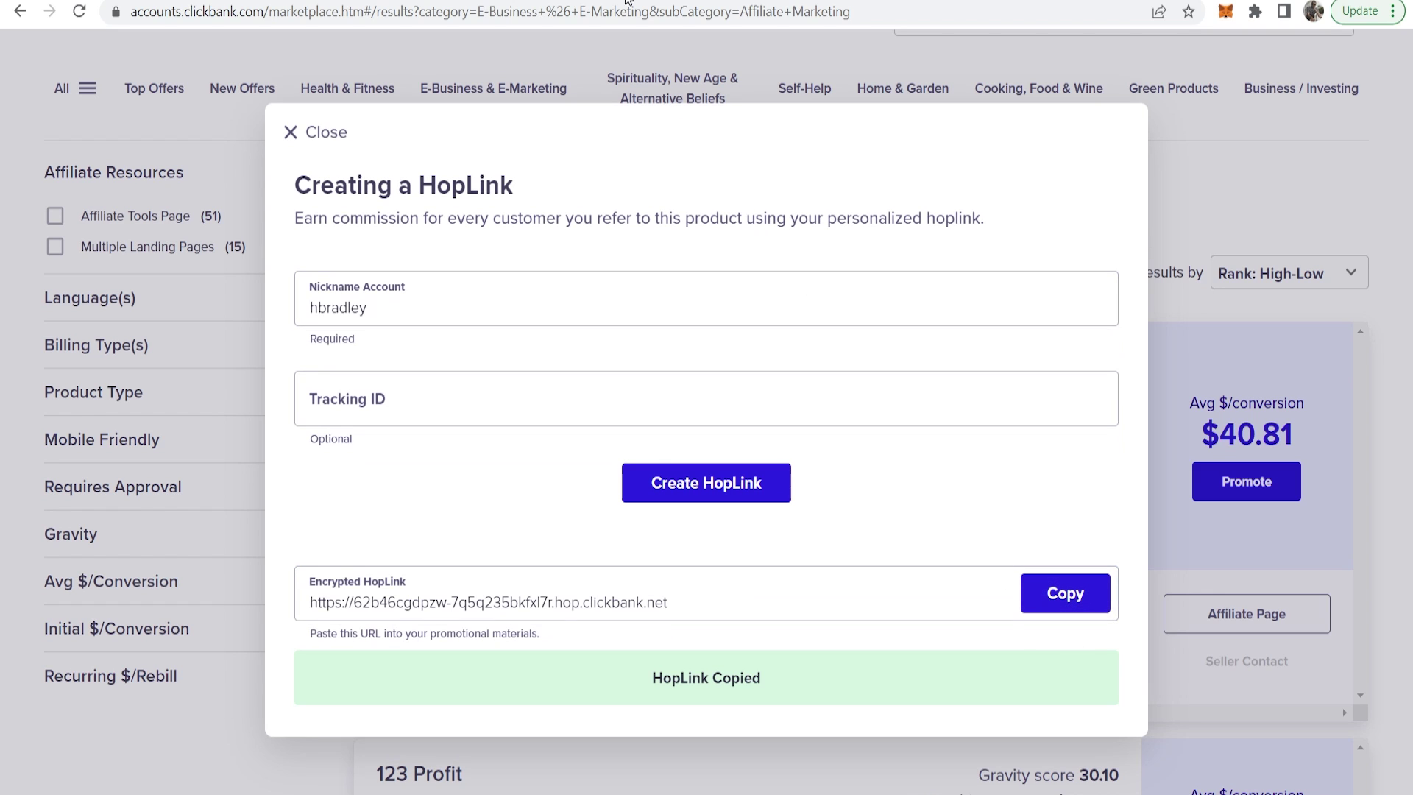
click(593, 4)
- Paste the copied HopLink into the new link's URL field and add it
click(266, 307)
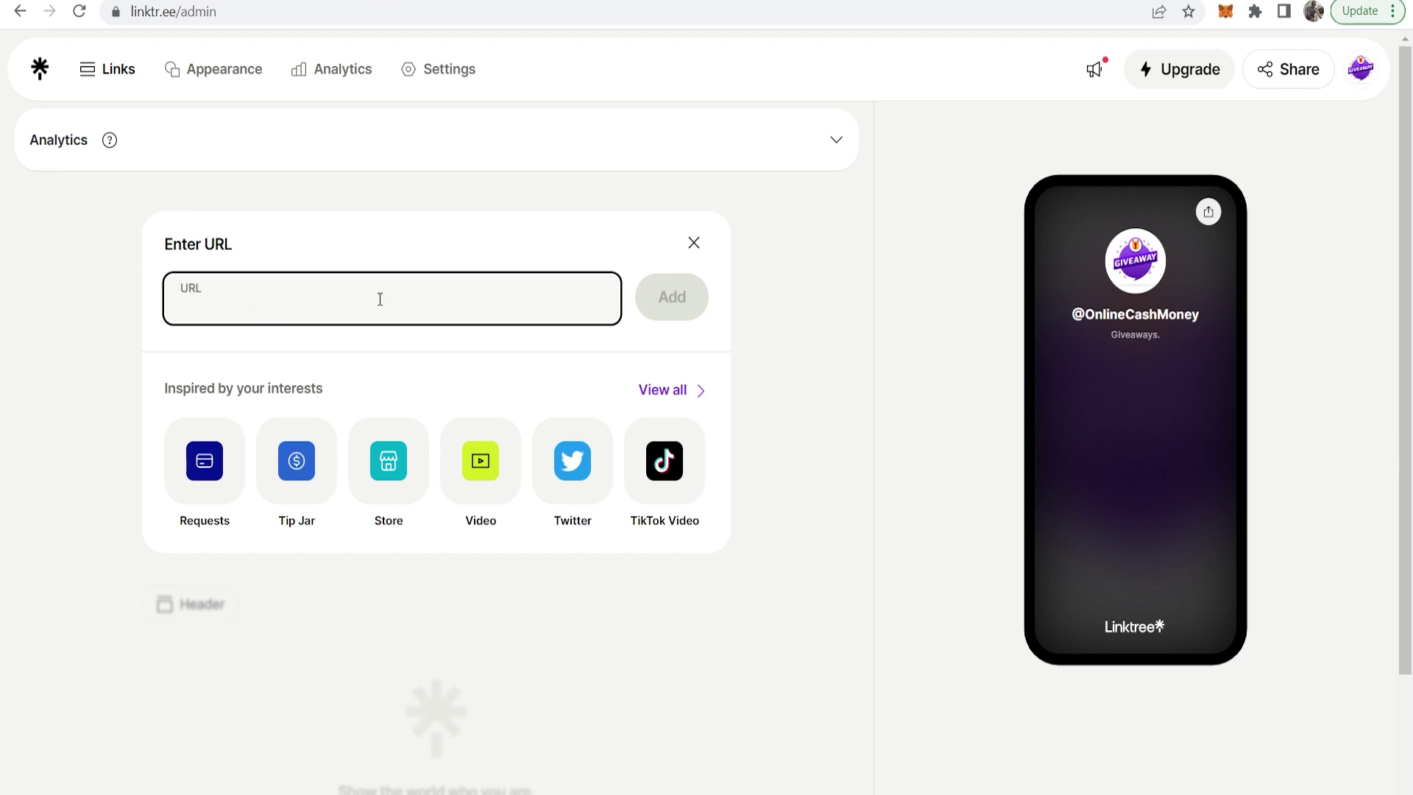
key(ctrl+v)
click(672, 302)
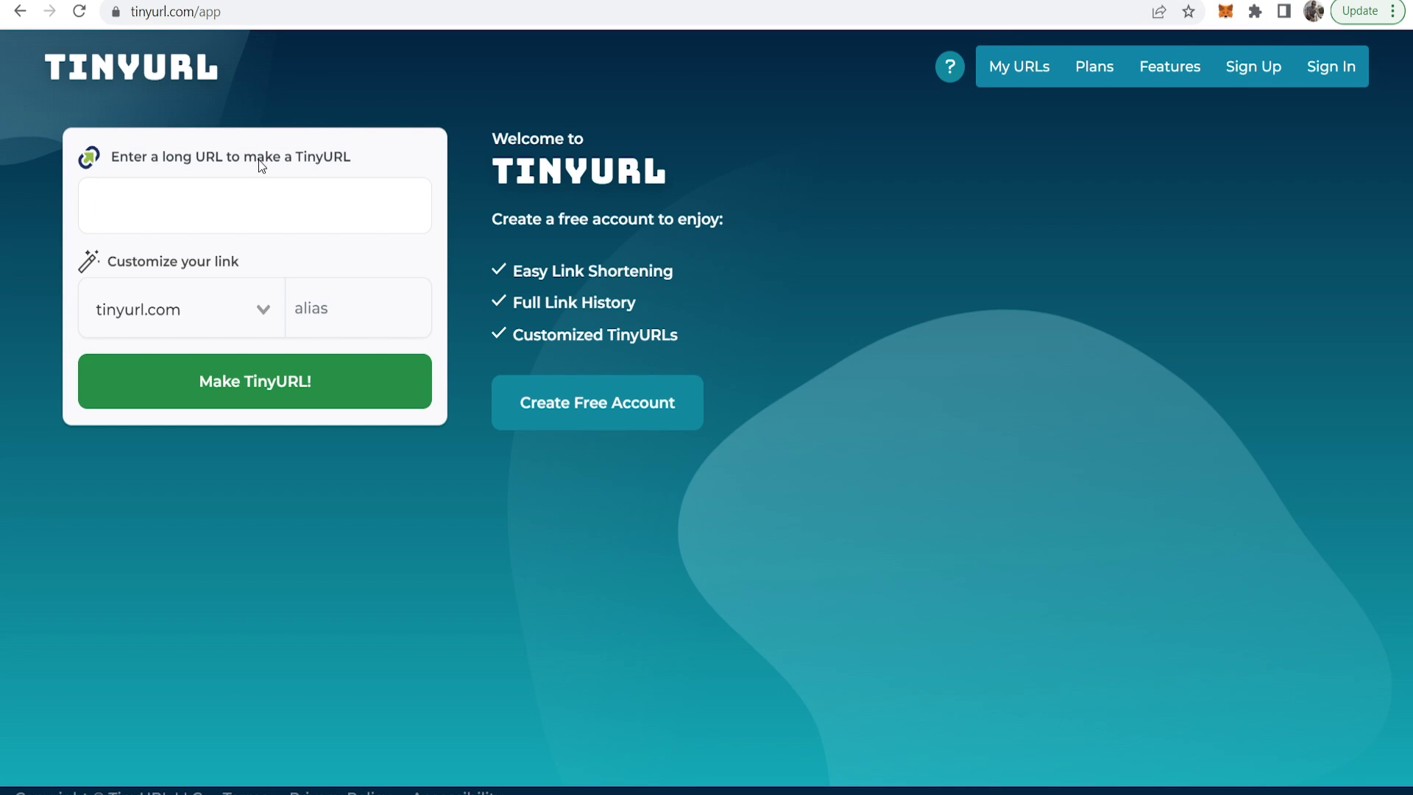
key(ctrl+v)
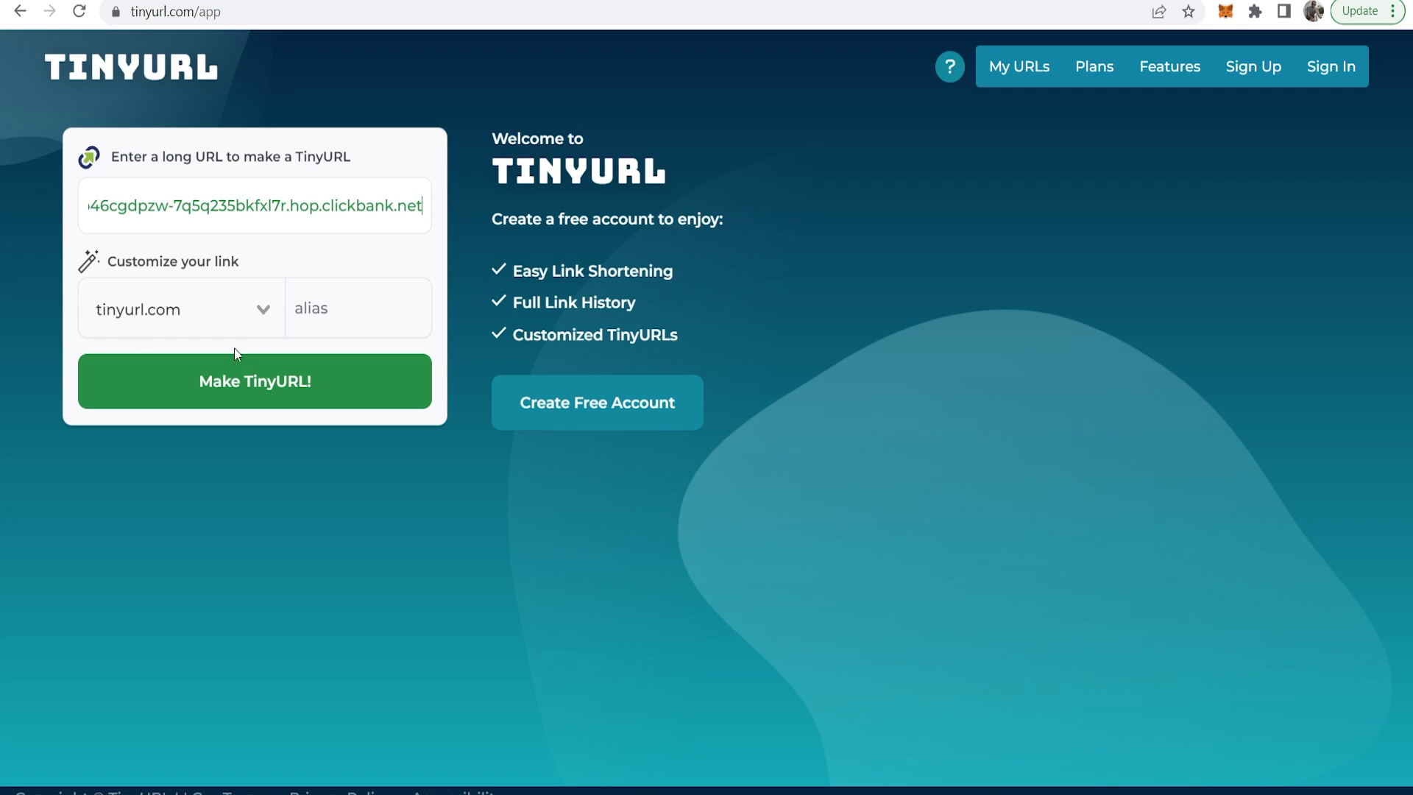
click(206, 393)
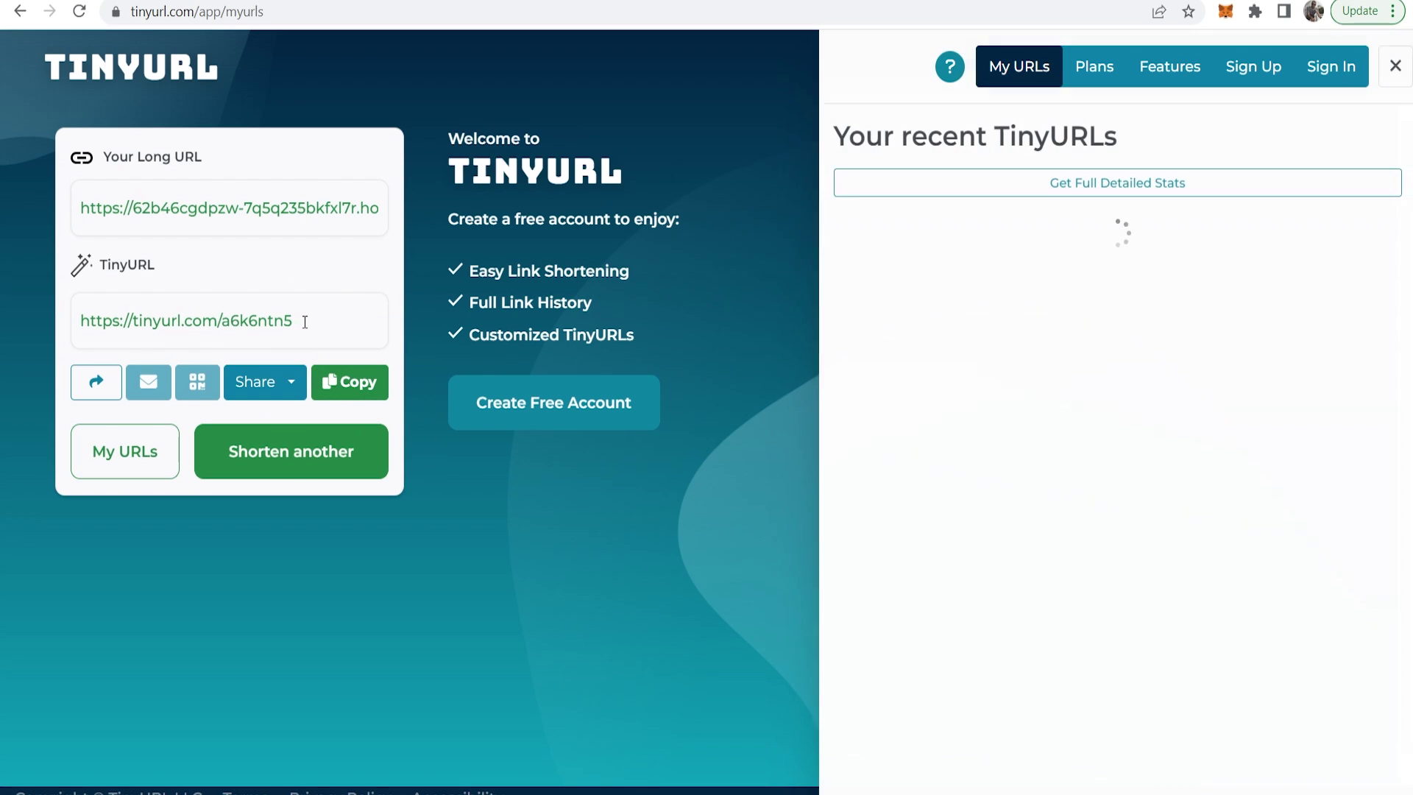
click(301, 321)
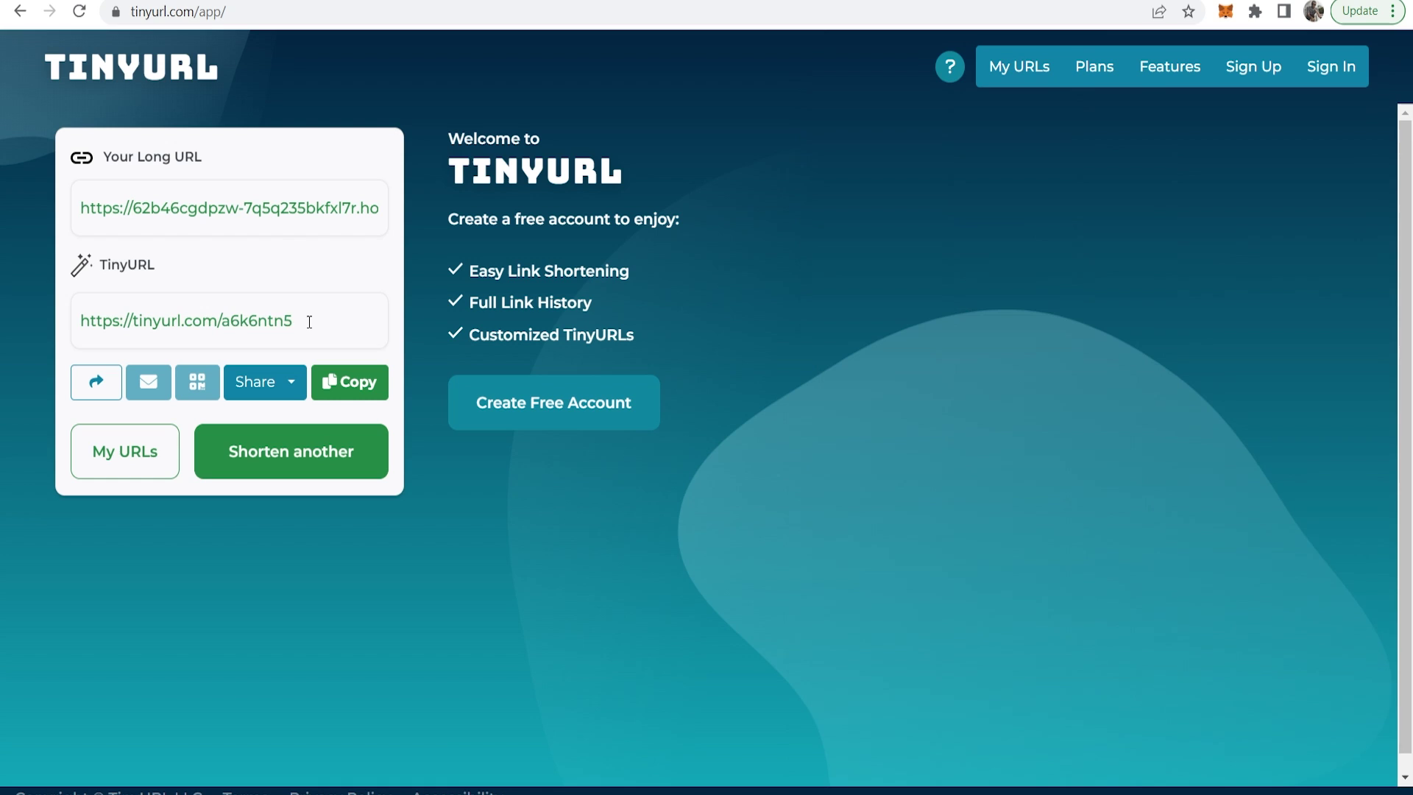
drag(294, 322, 68, 319)
click(15, 306)
- Copy the short link and delete the flagged raw-HopLink link card
click(348, 394)
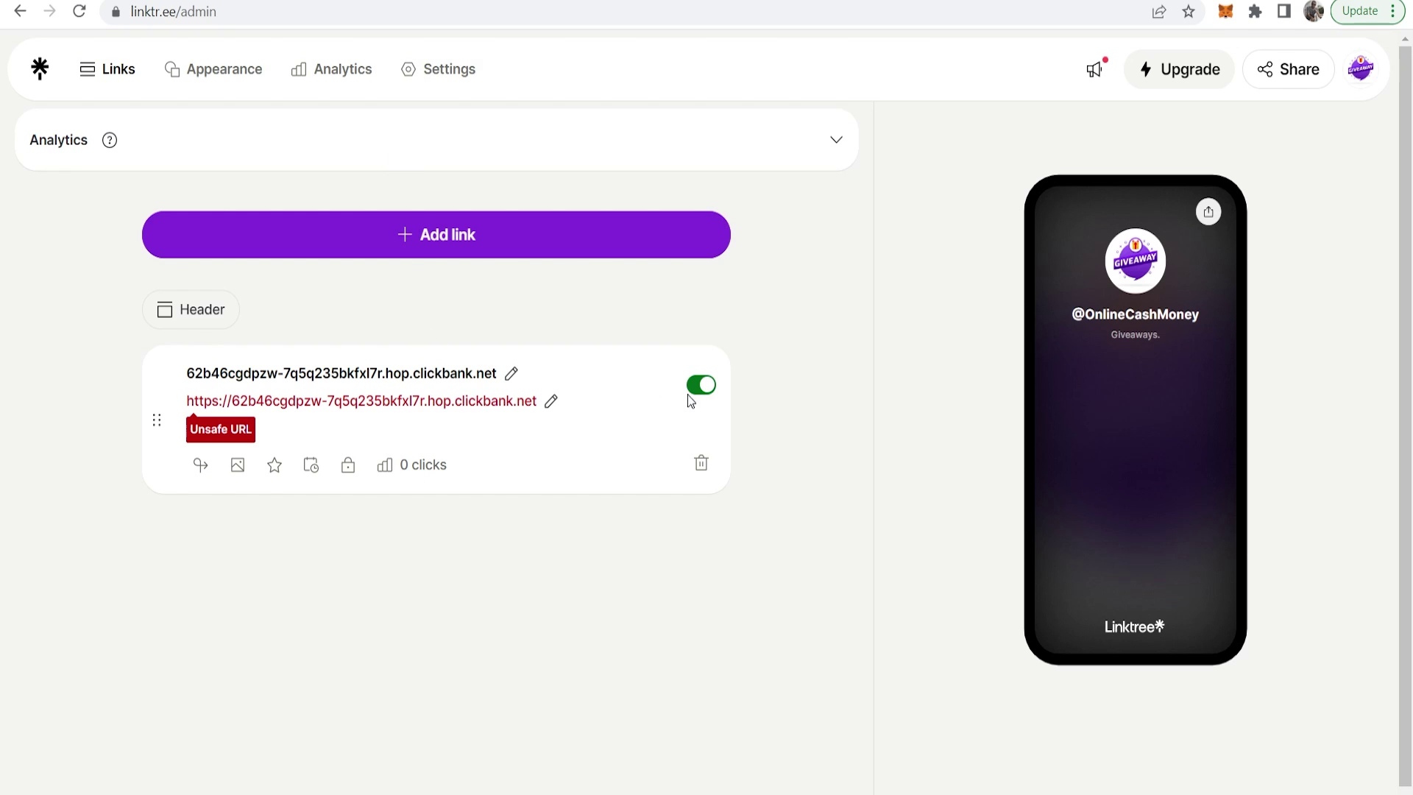
click(701, 462)
click(678, 603)
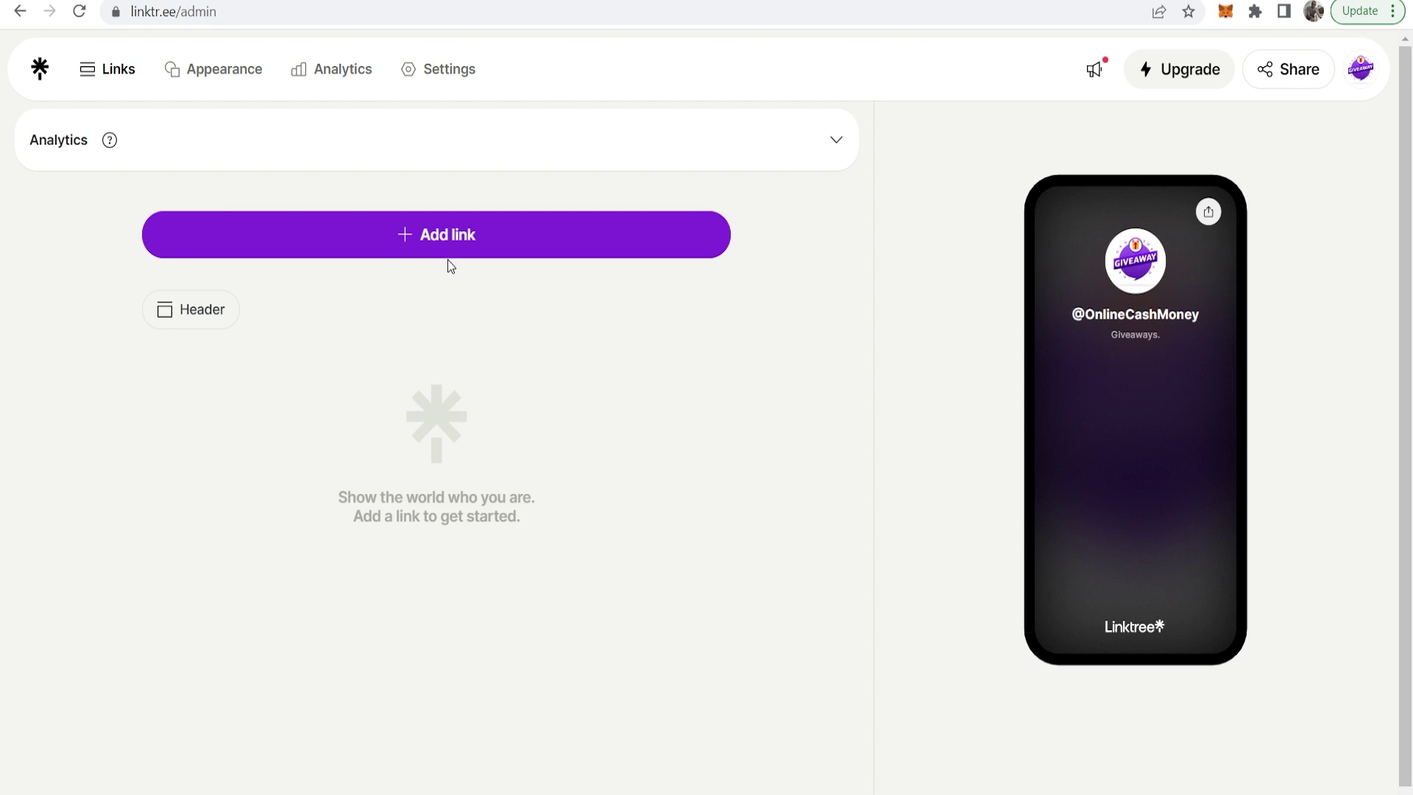
click(435, 246)
key(ctrl+v)
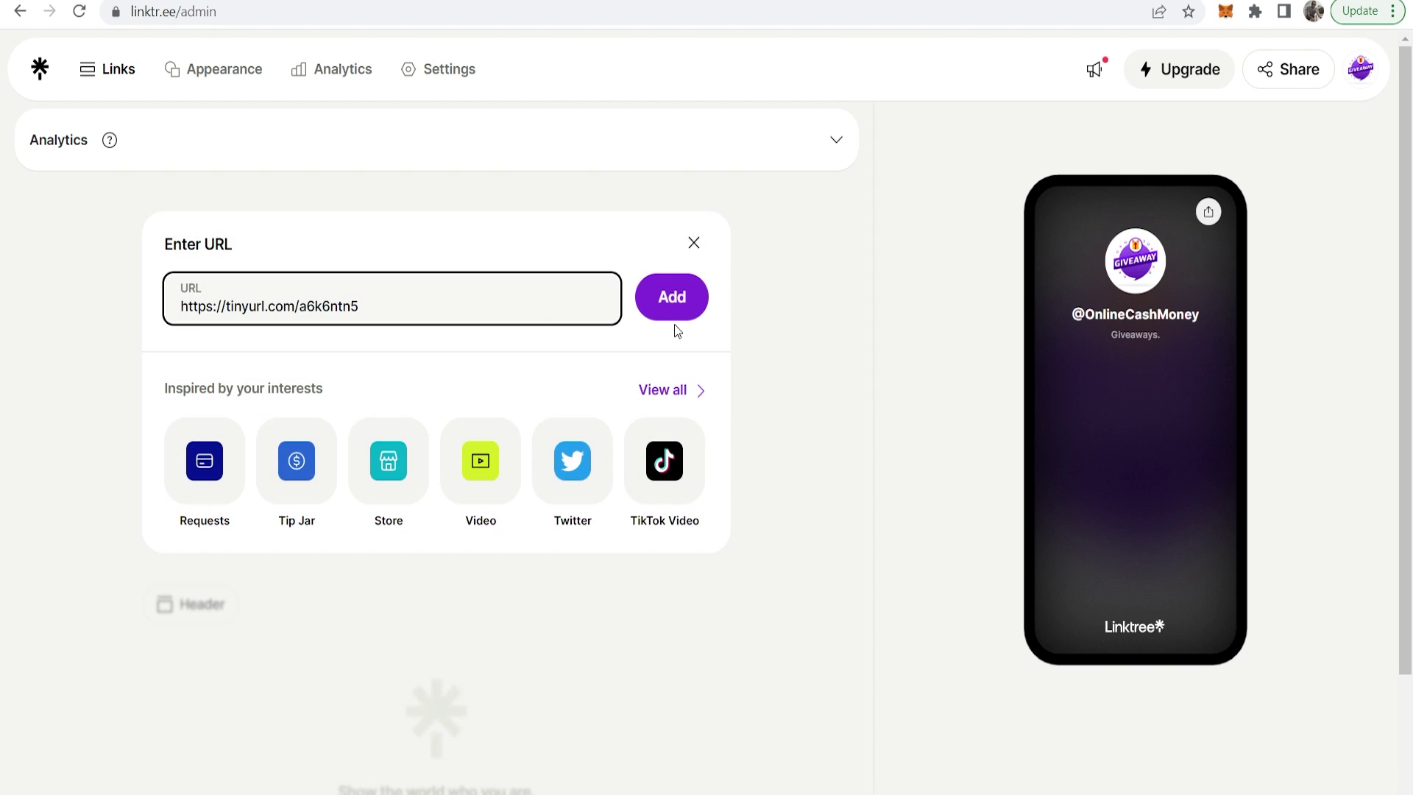
click(673, 297)
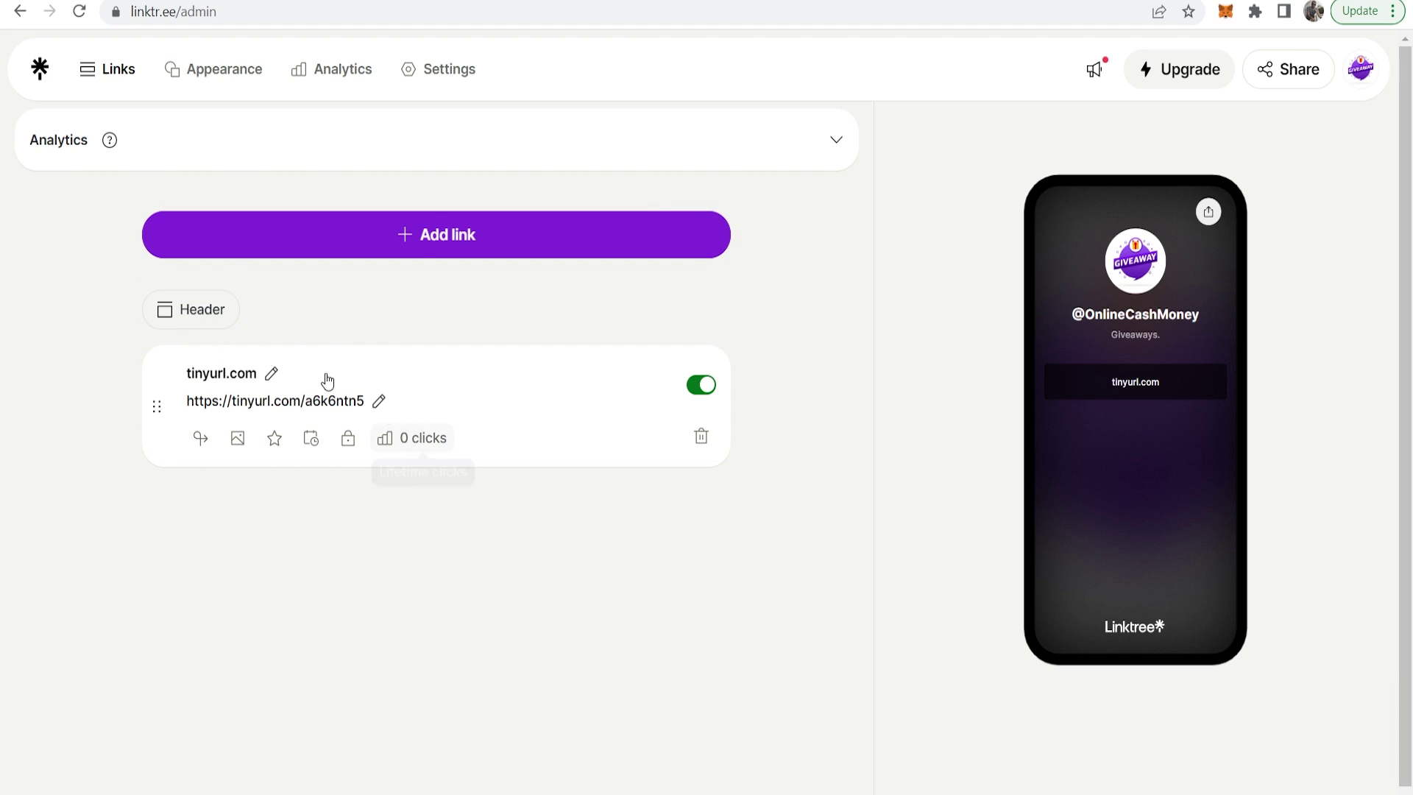
click(271, 373)
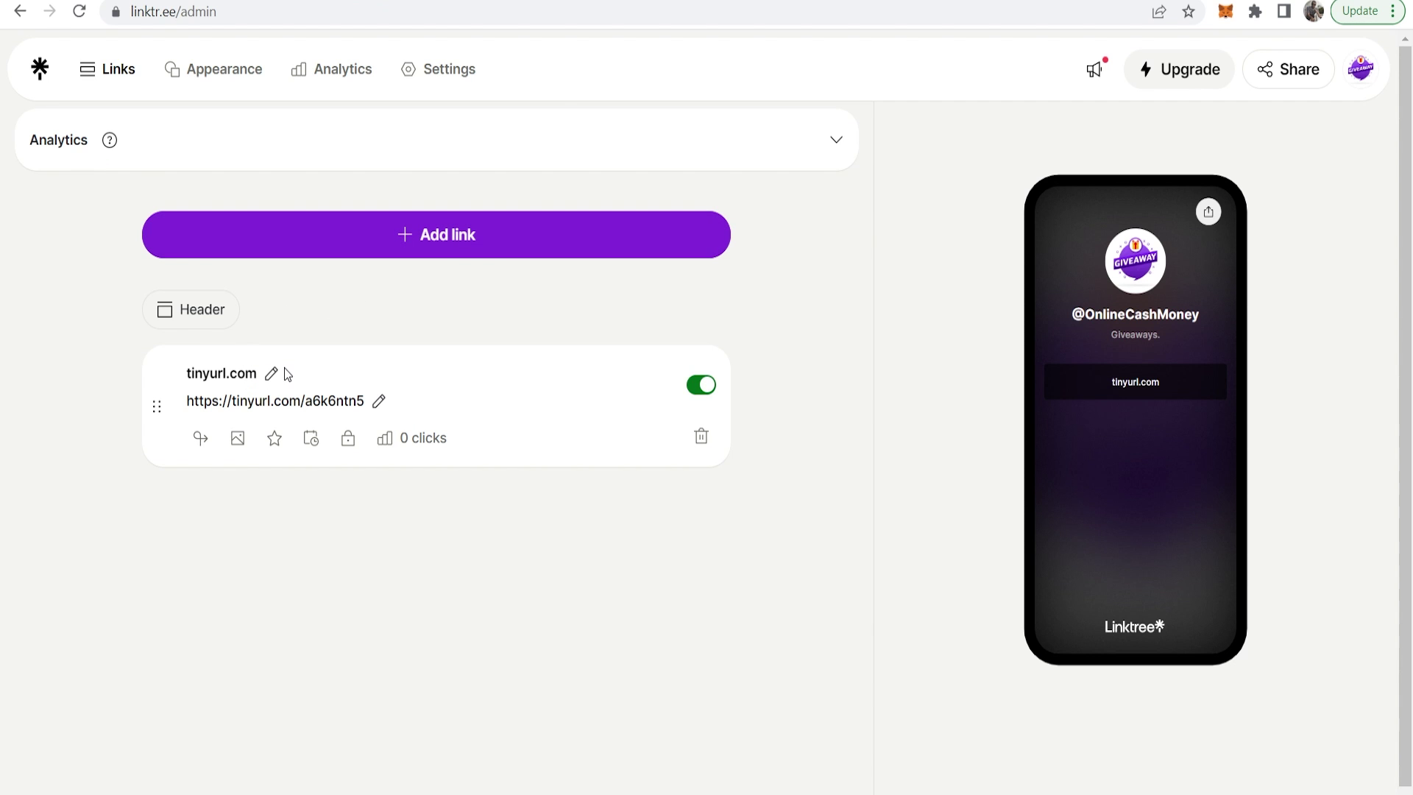
- Paste the ClickBank offer name 'Get Paid To Review Apps On Your Phone' as the TinyURL link's title
click(287, 375)
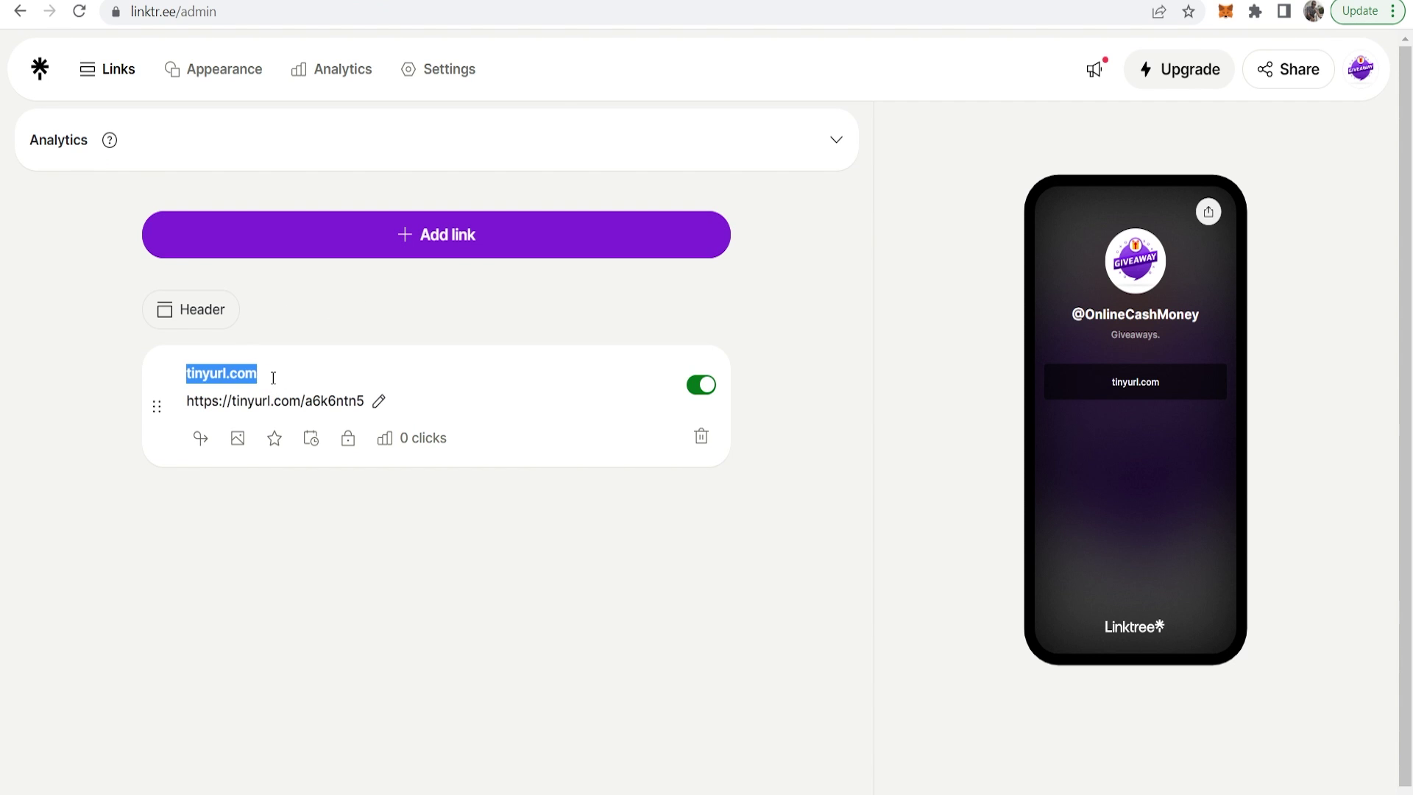
click(286, 378)
key(ctrl+v)
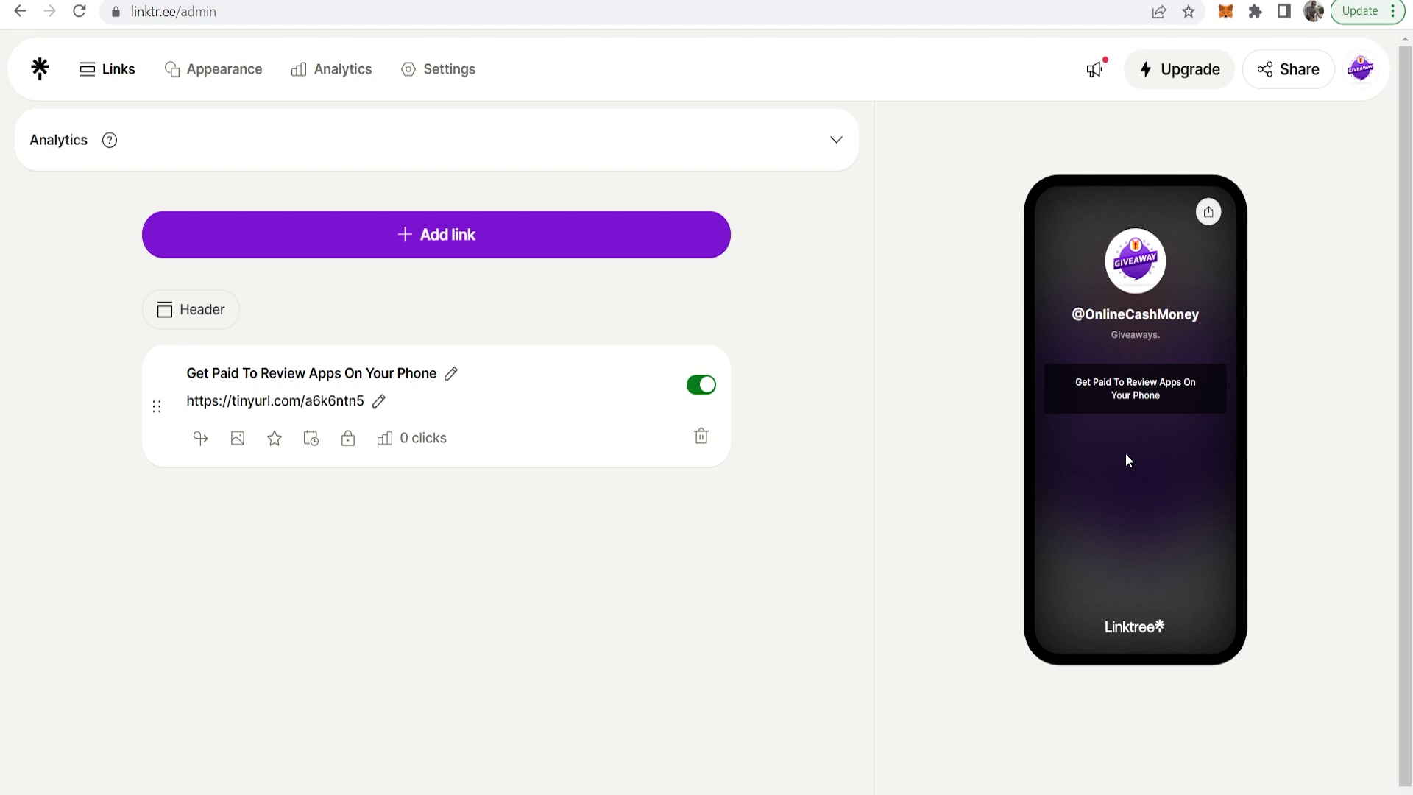
key(ctrl+Tab)
click(910, 264)
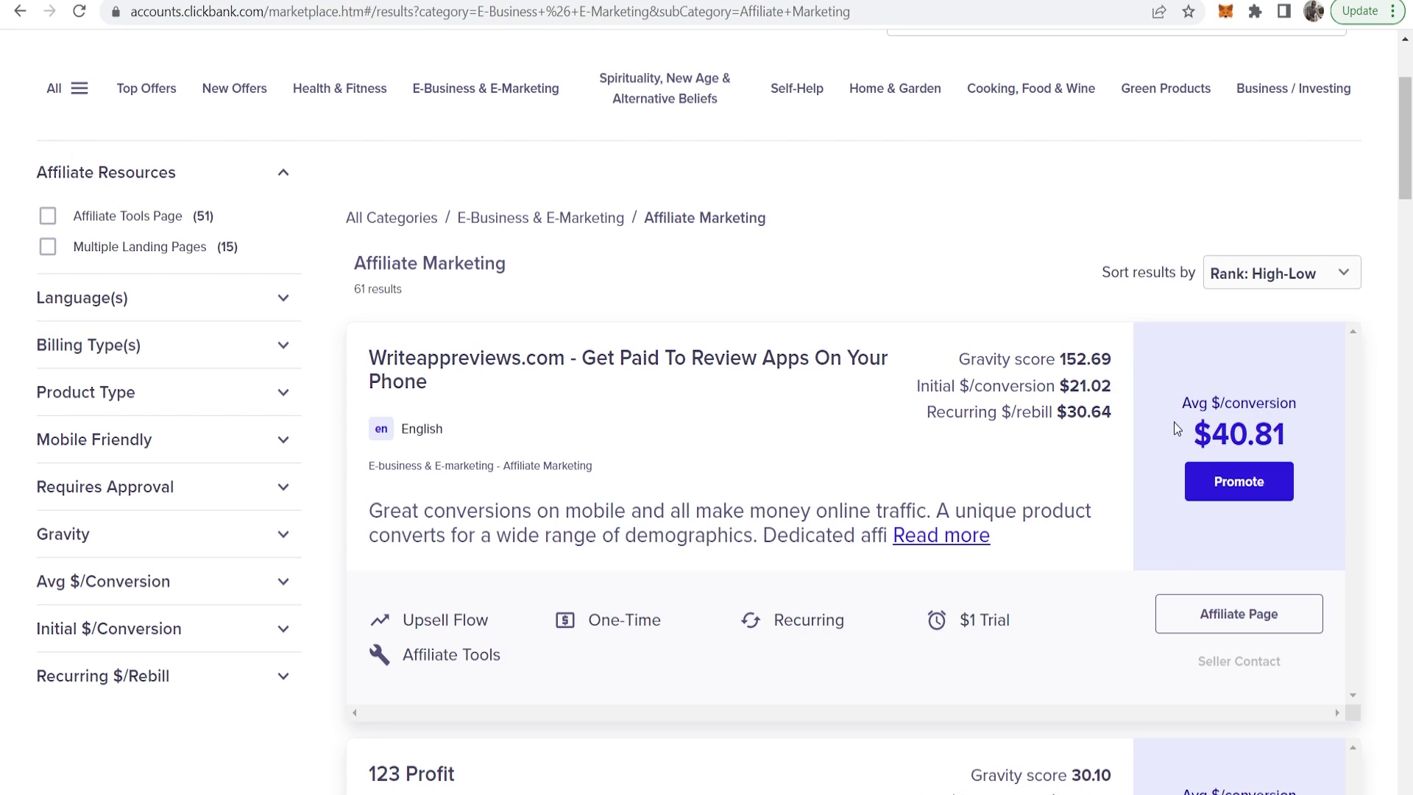
key(ctrl+shift+Tab)
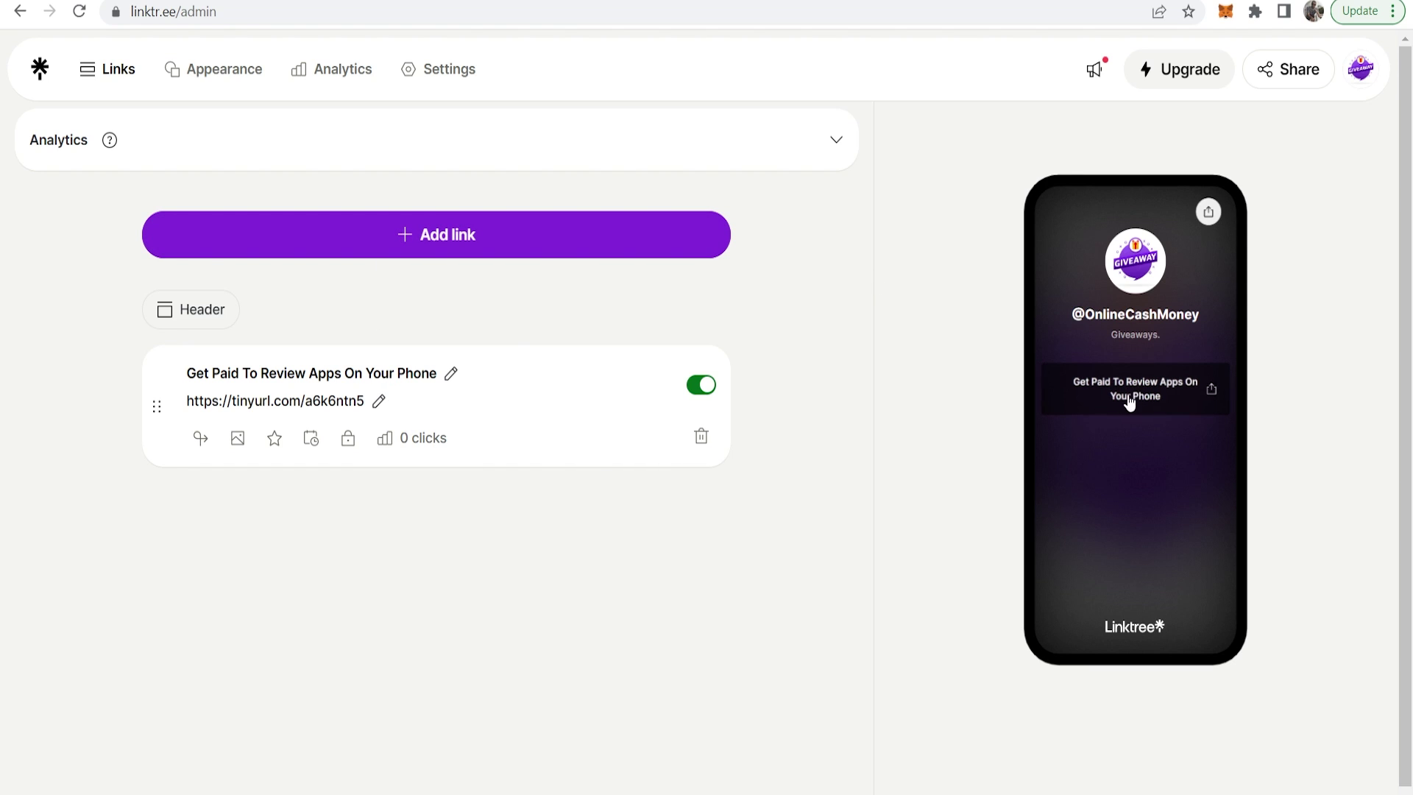
drag(158, 405, 166, 439)
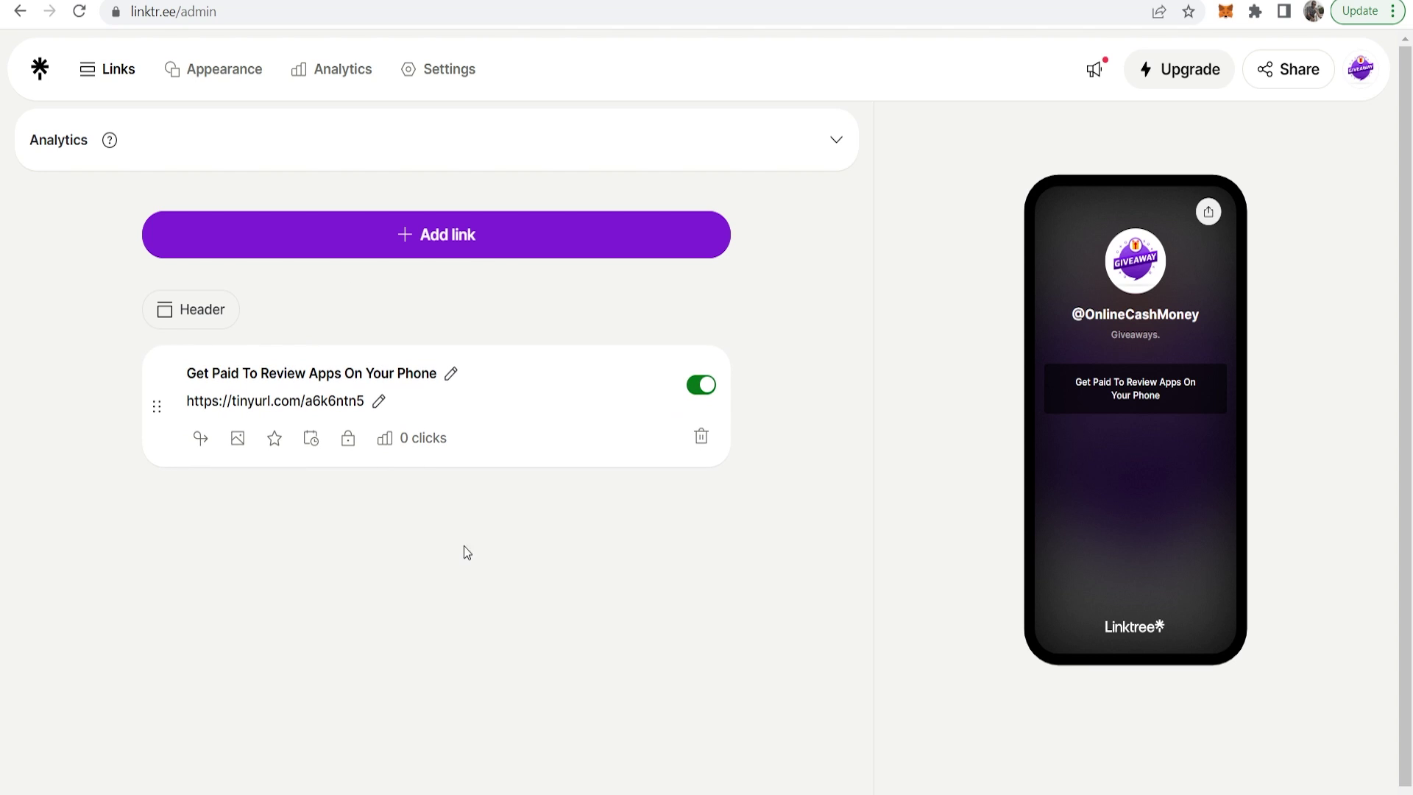
click(1287, 69)
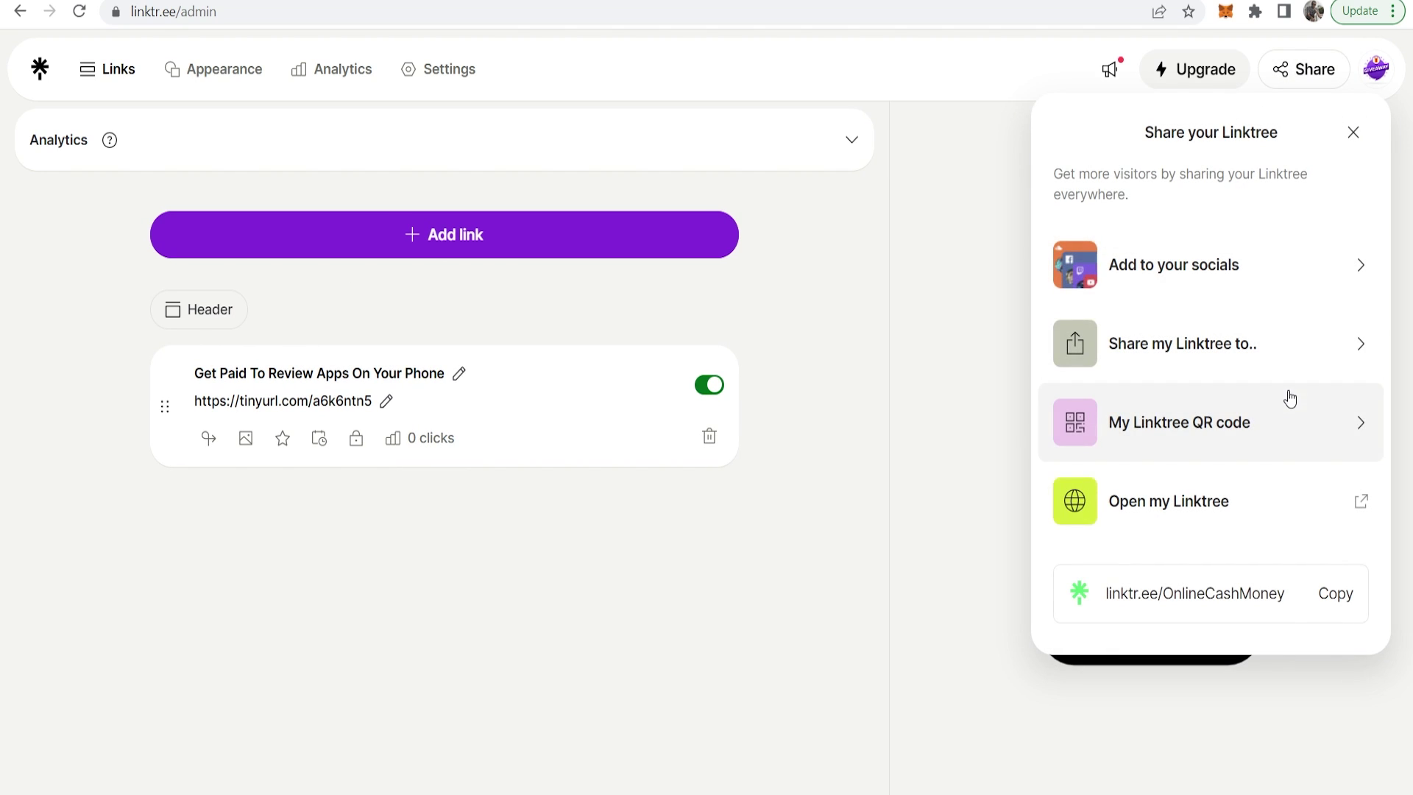
click(1342, 605)
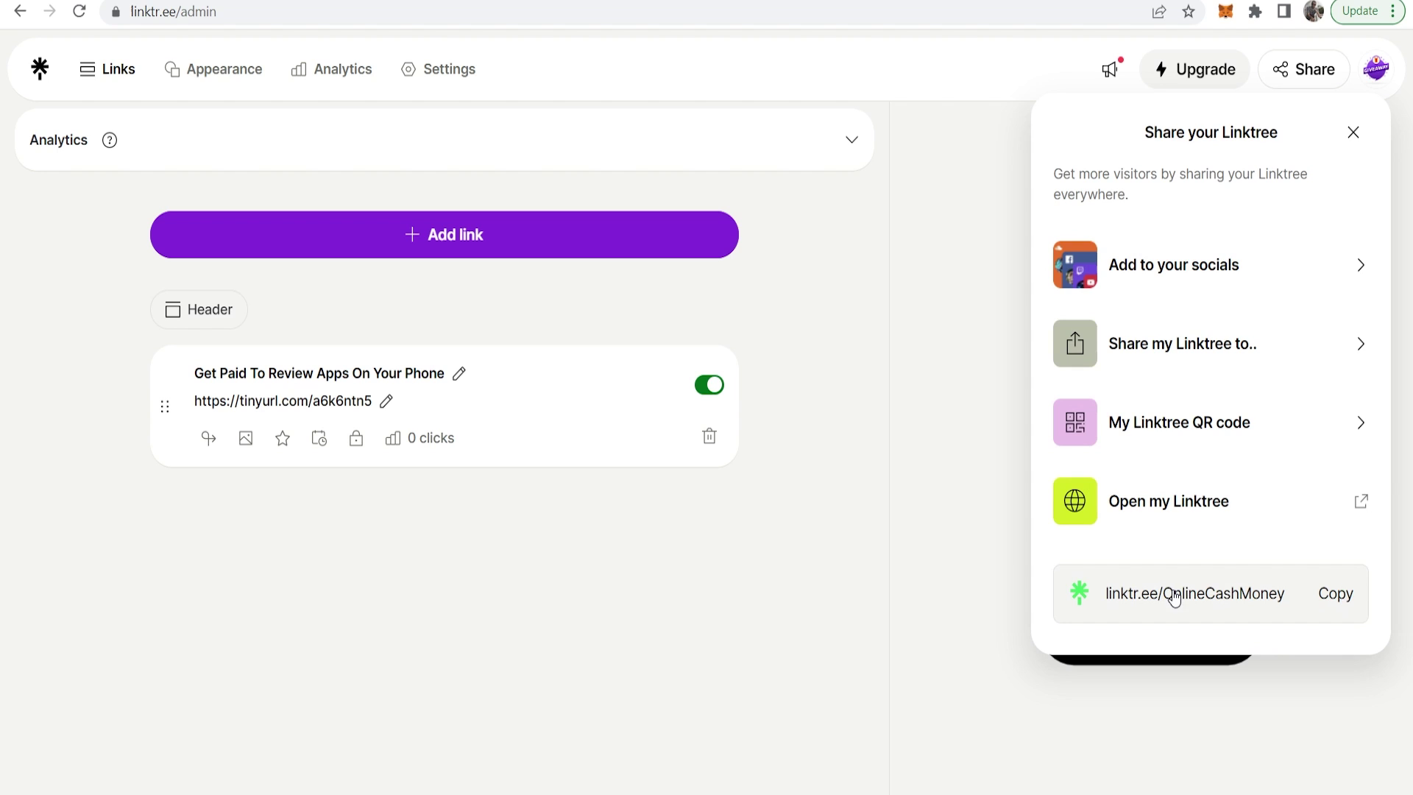
key(ctrl+t)
key(ctrl+v)
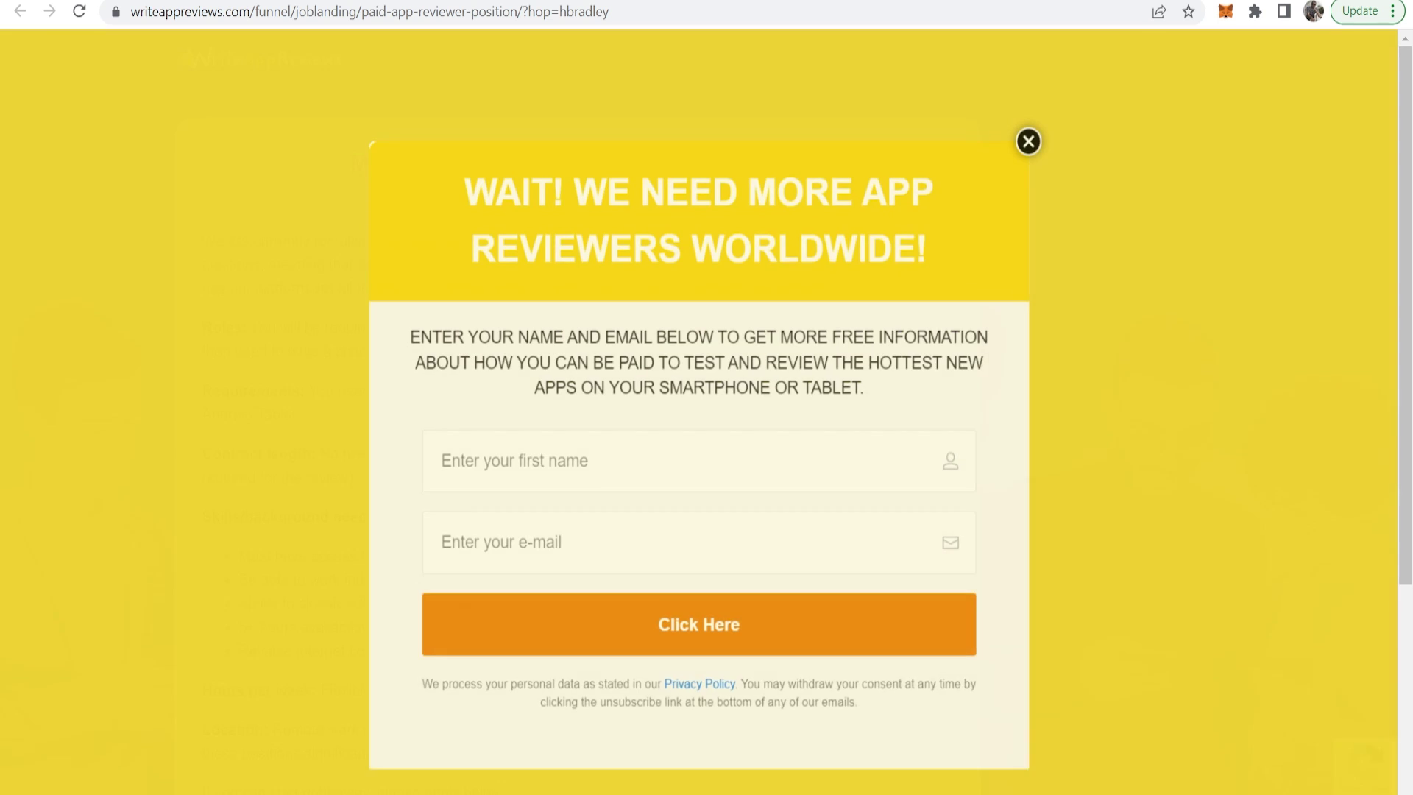
click(501, 2)
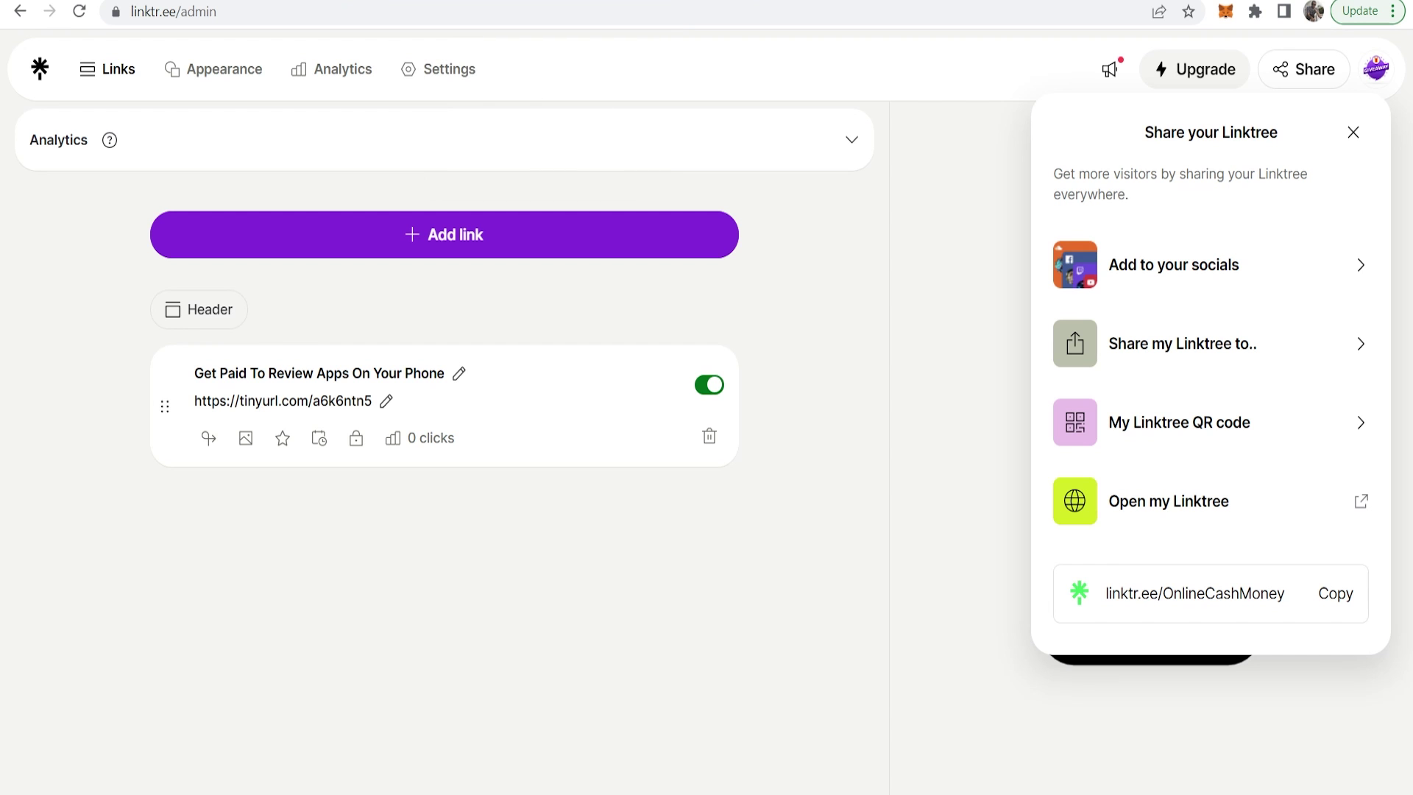
click(1354, 131)
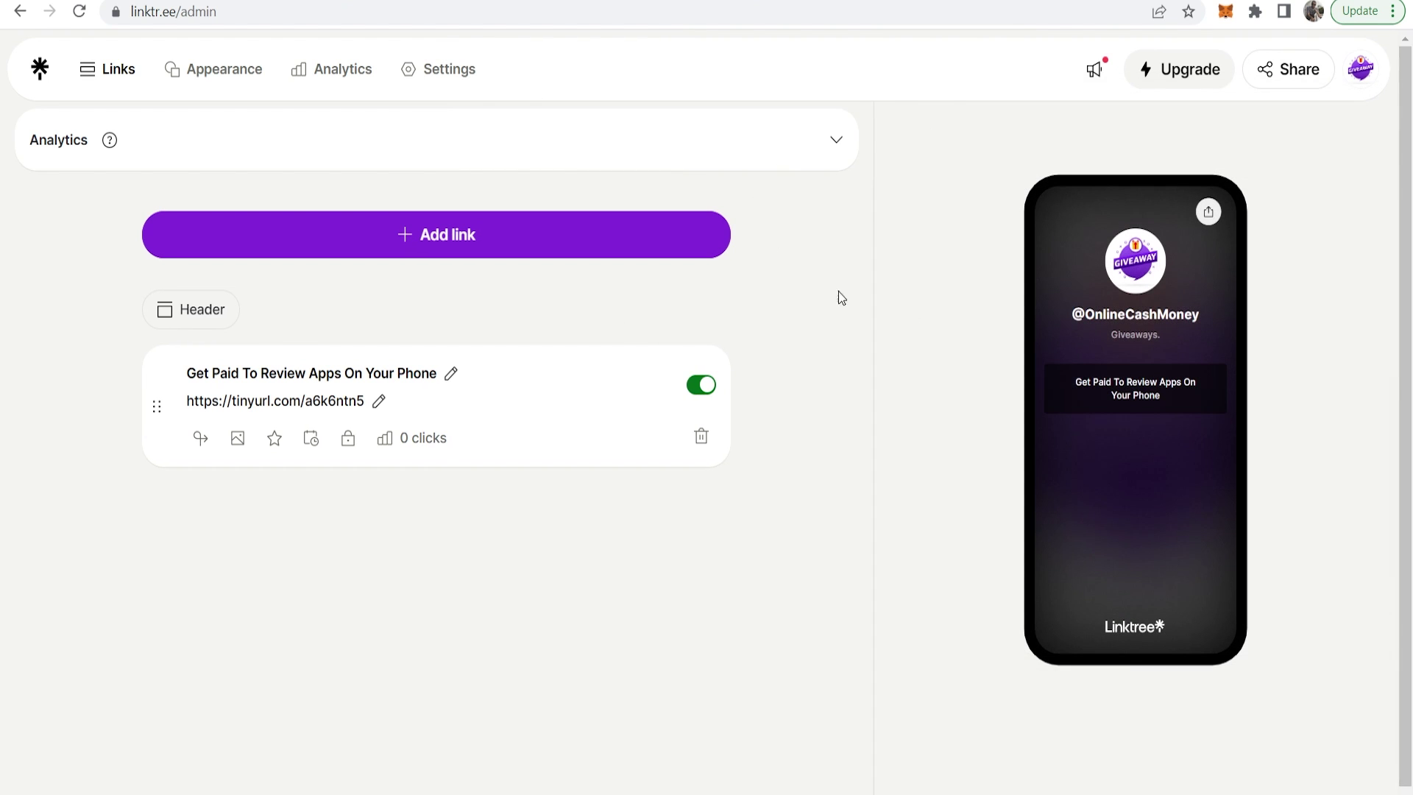